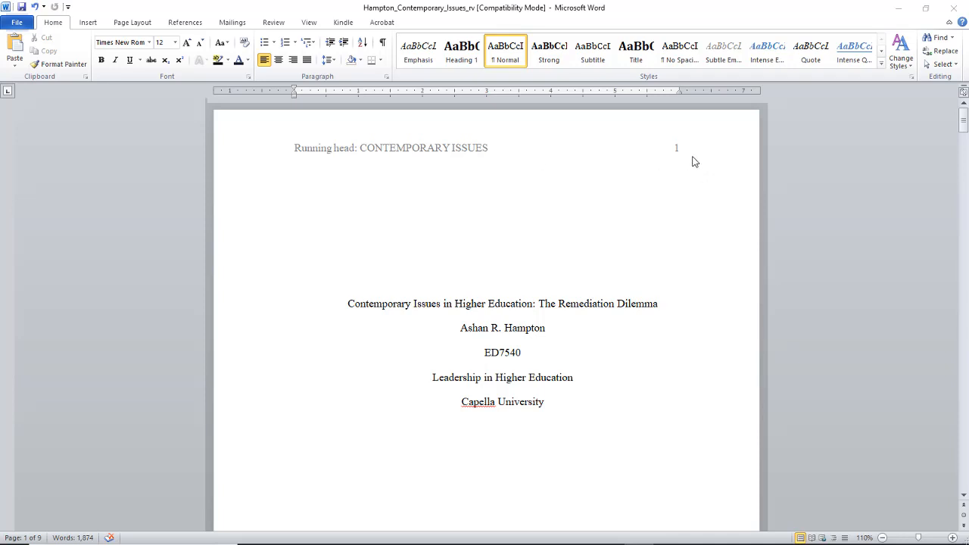
Step: Examine the sample paper's title page, from the running head to the lines at the foot of the page
scroll(721, 354, down, 2)
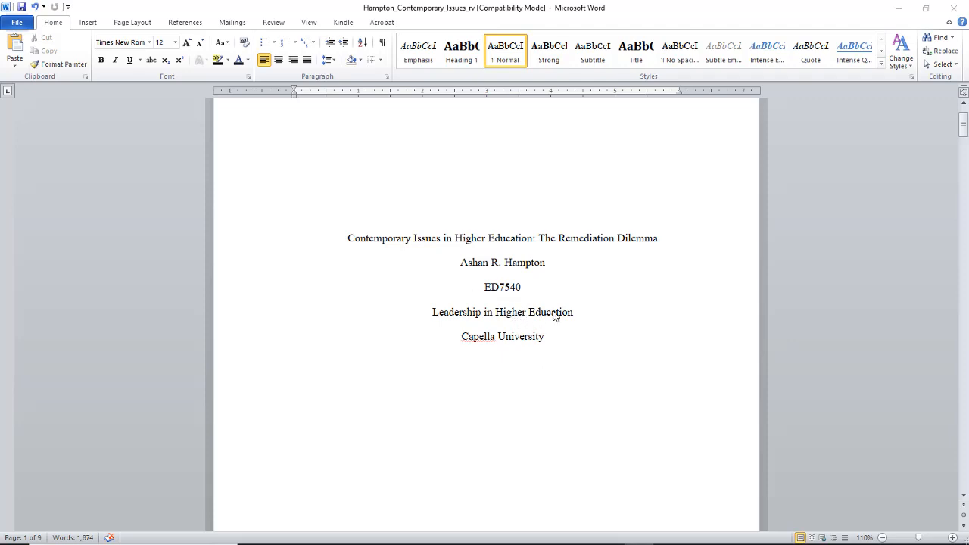
scroll(626, 342, down, 3)
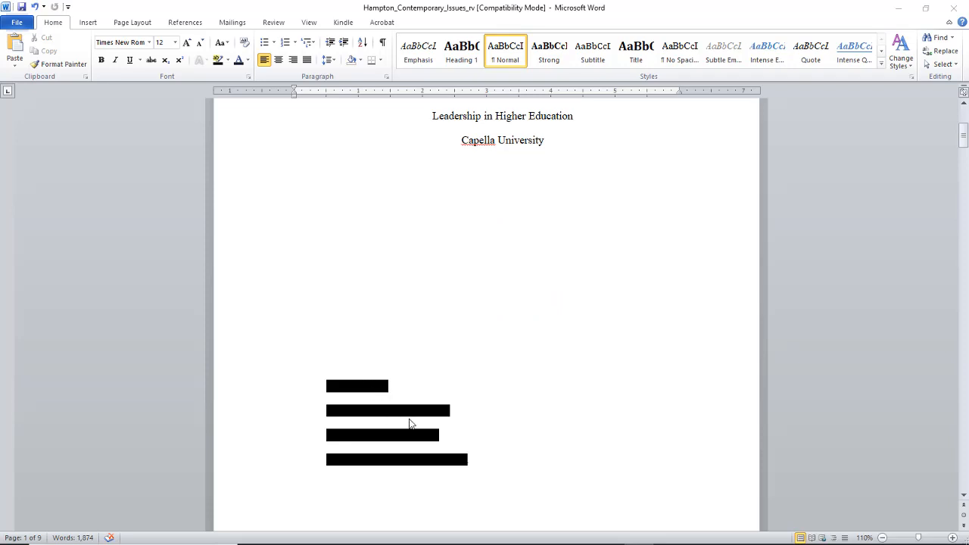
scroll(489, 458, down, 1)
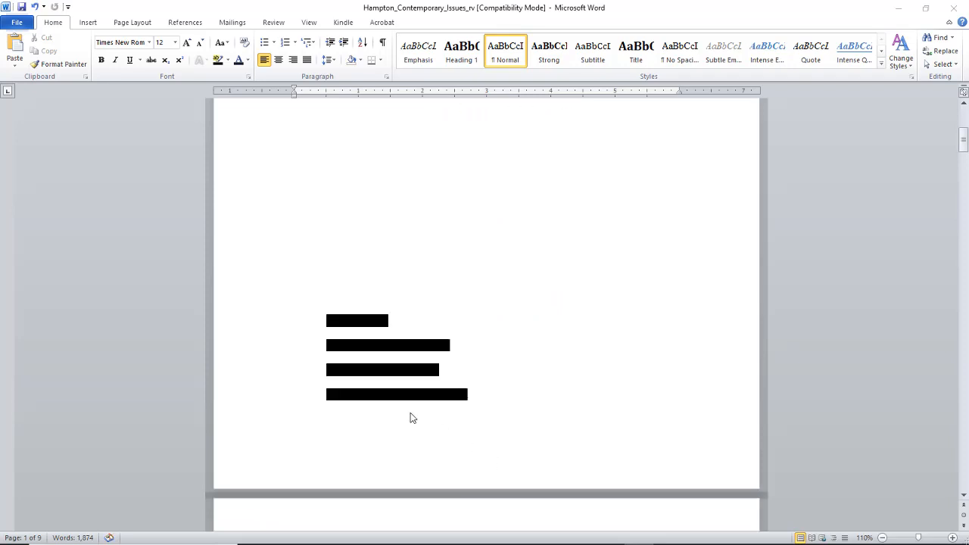
scroll(583, 399, up, 2)
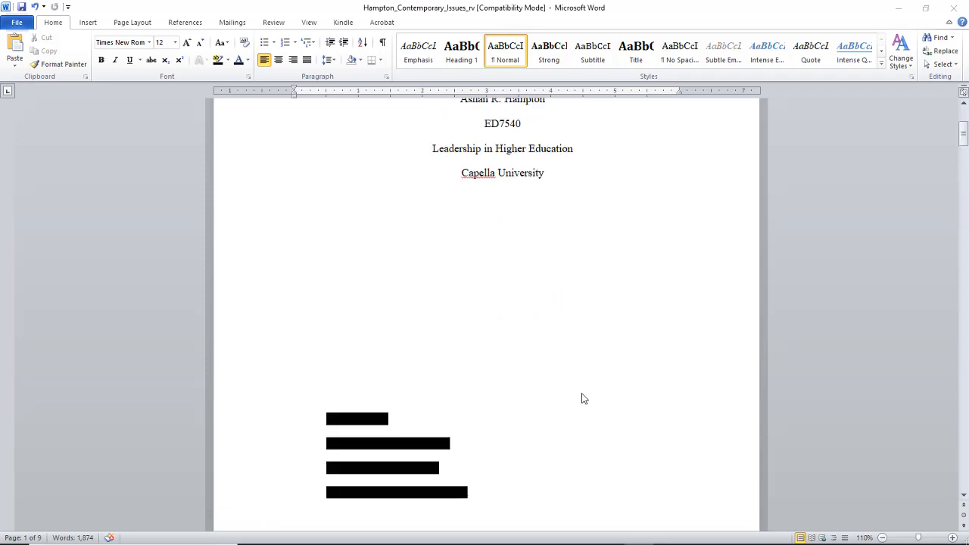
scroll(583, 399, up, 2)
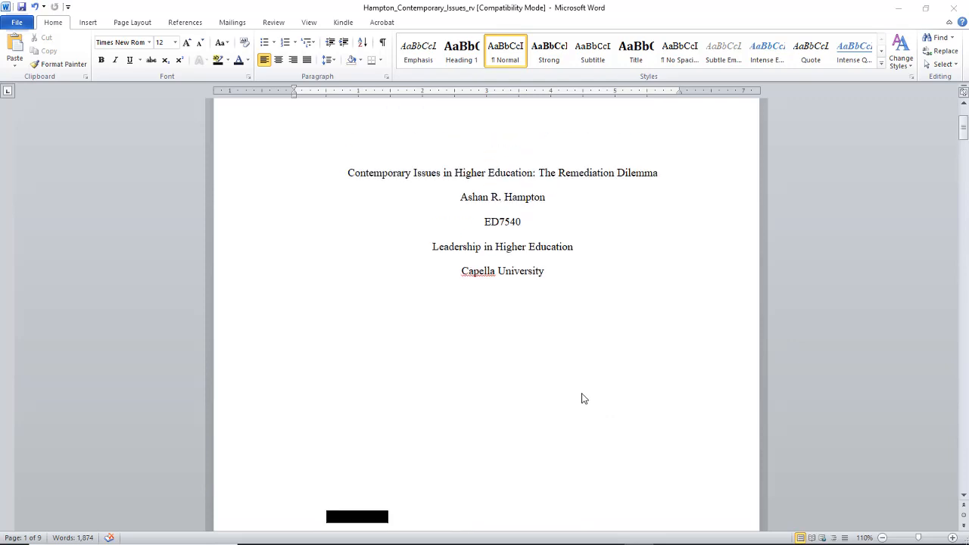
scroll(582, 399, up, 3)
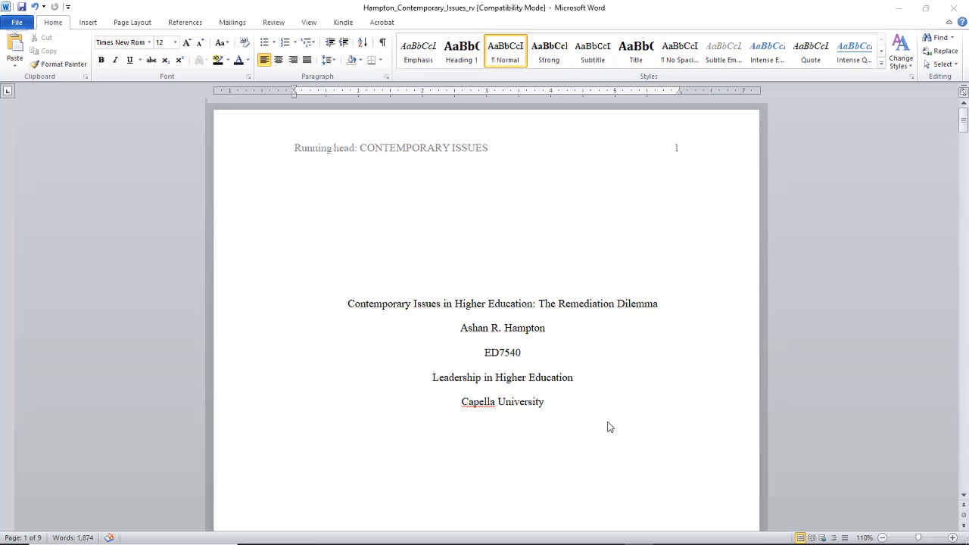
Step: Try bold formatting on the paper's title at the start of page 2, and remove the bold again
scroll(610, 428, down, 15)
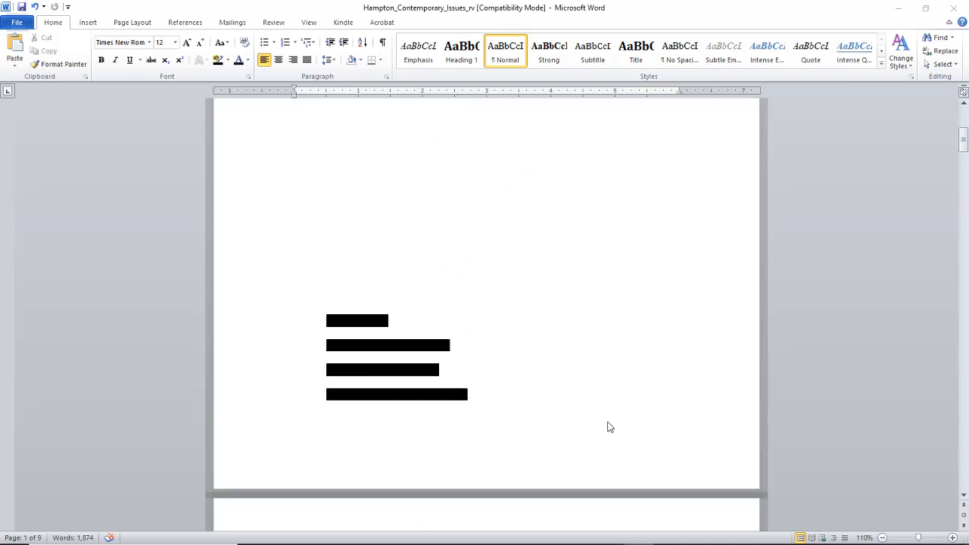
scroll(610, 428, down, 1)
drag(659, 211, 340, 207)
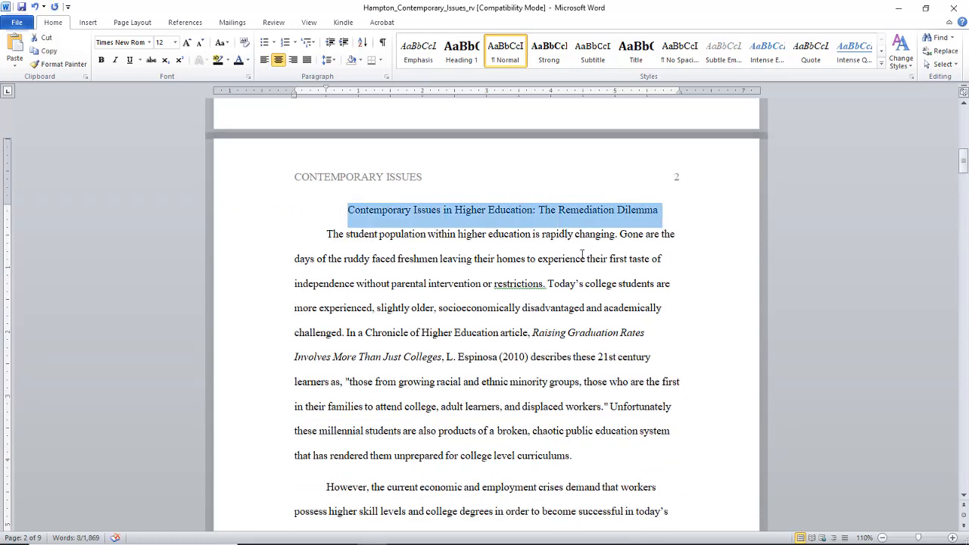
click(102, 61)
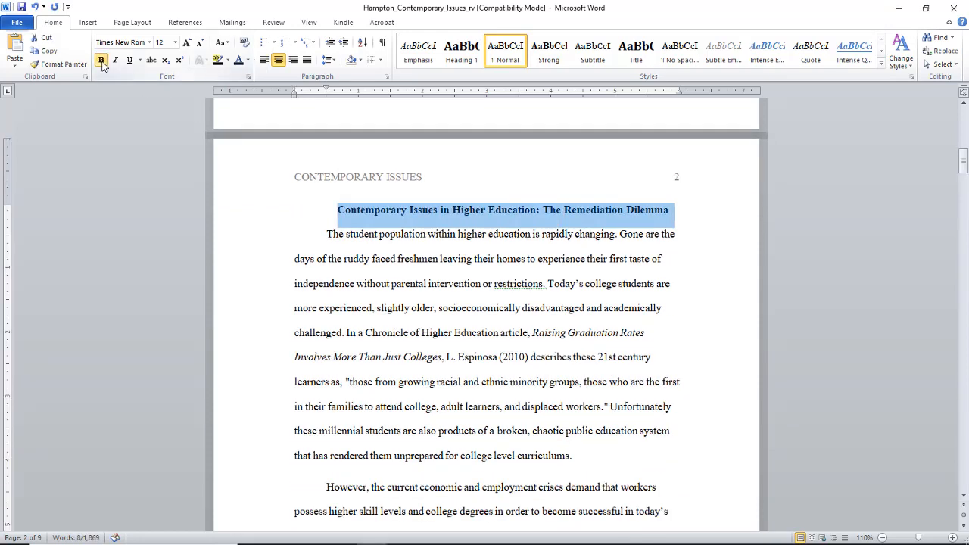
click(102, 60)
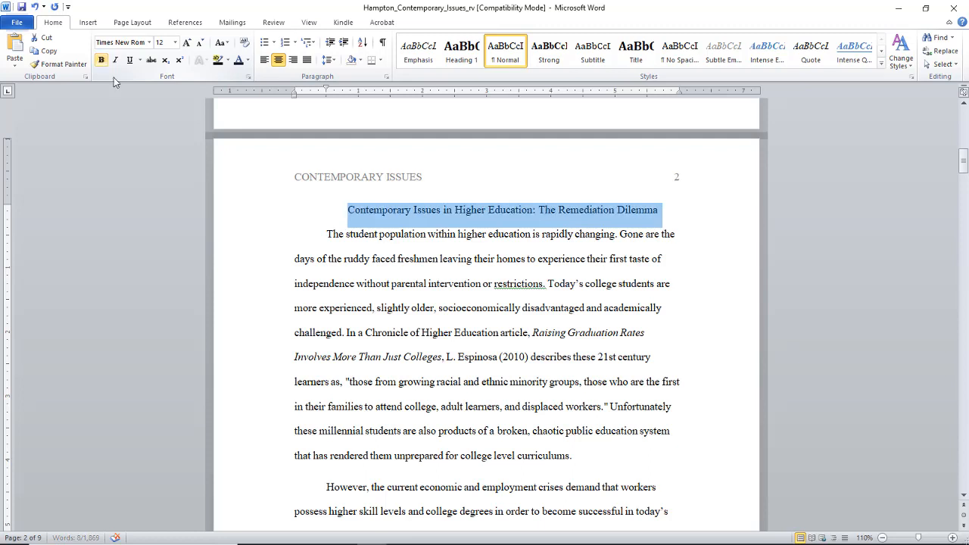
click(569, 234)
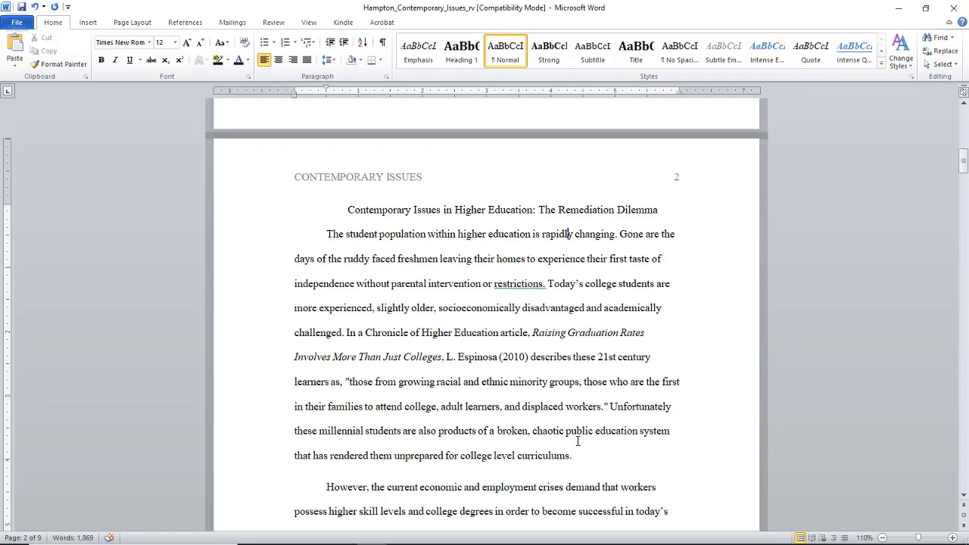
Step: Look through the body pages and the References list on page 9, and return to the start of the paper
click(964, 525)
click(964, 525)
click(964, 525)
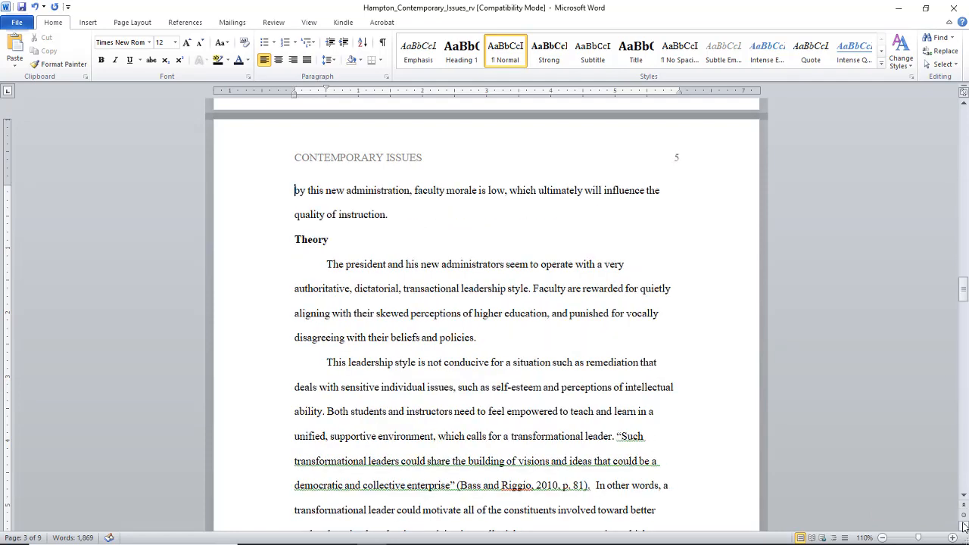
click(965, 525)
click(965, 525)
click(964, 526)
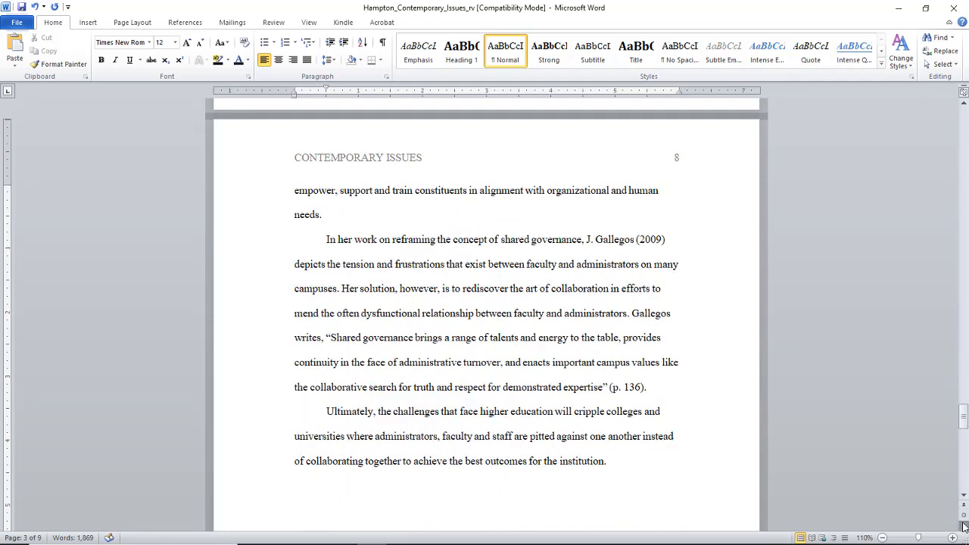
click(964, 526)
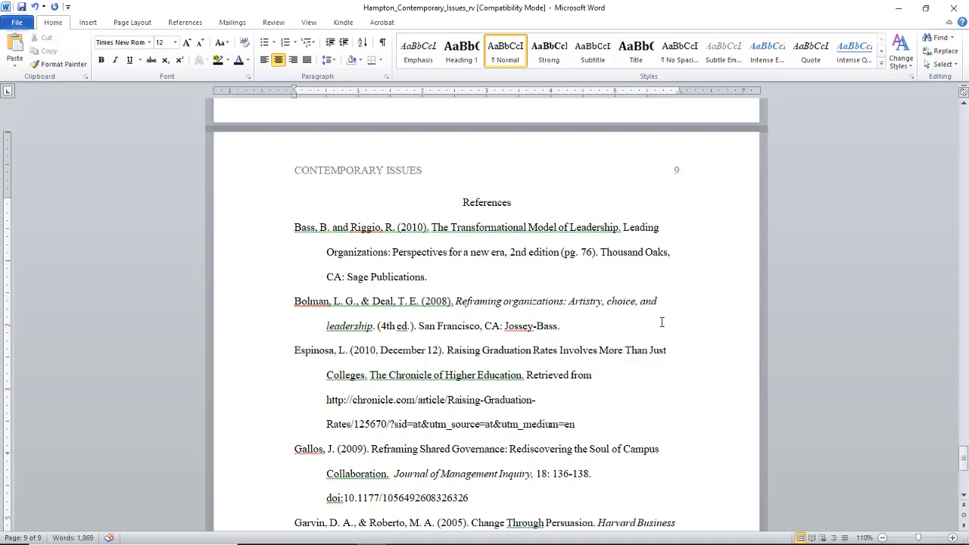
scroll(661, 323, down, 1)
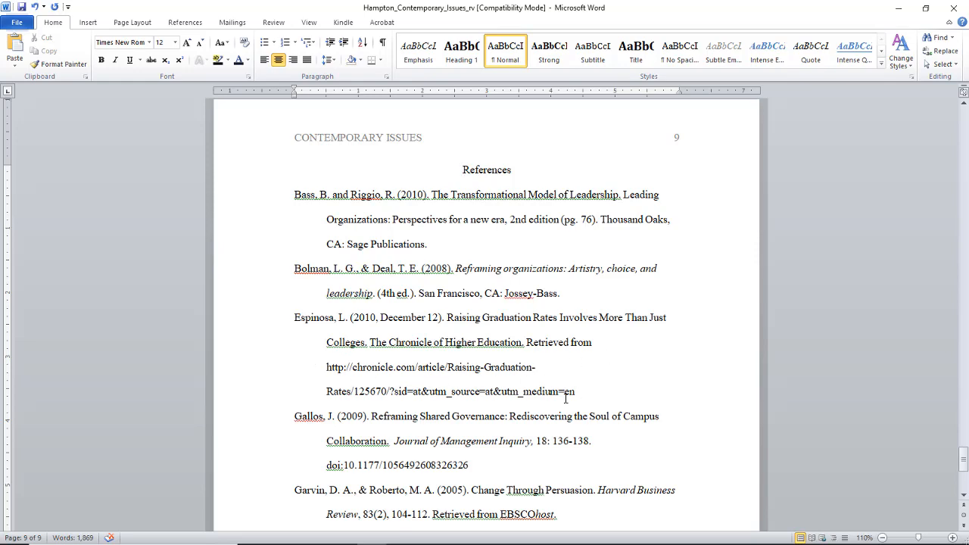
scroll(407, 378, down, 2)
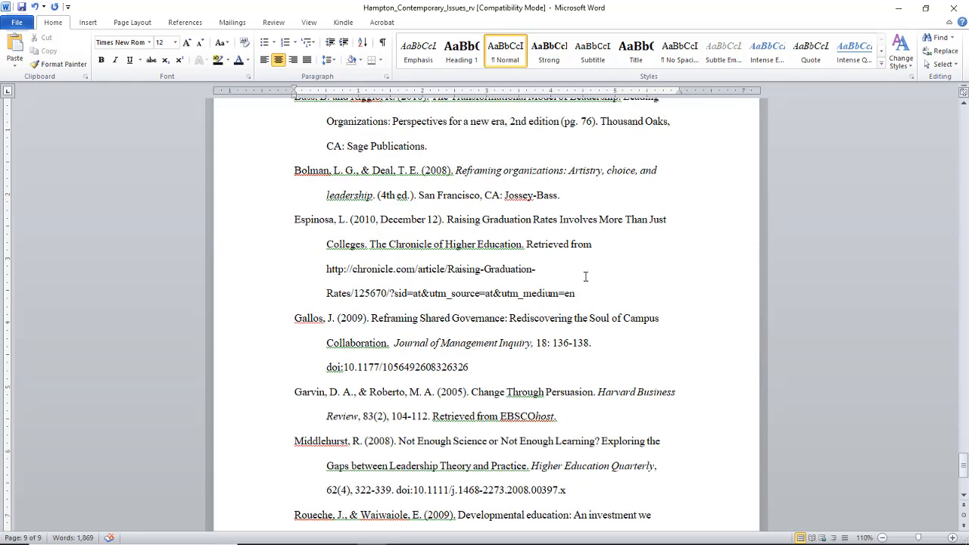
scroll(700, 452, down, 2)
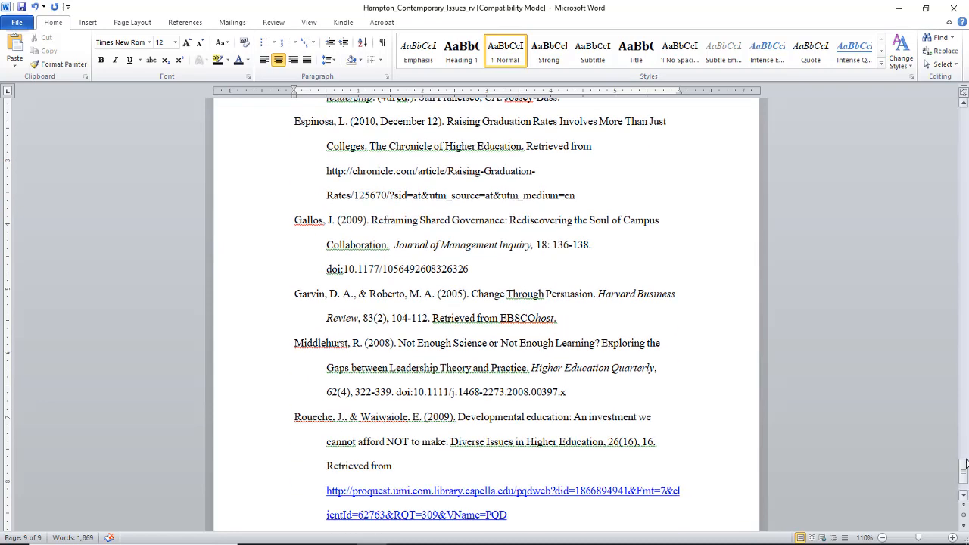
key(ctrl+Home)
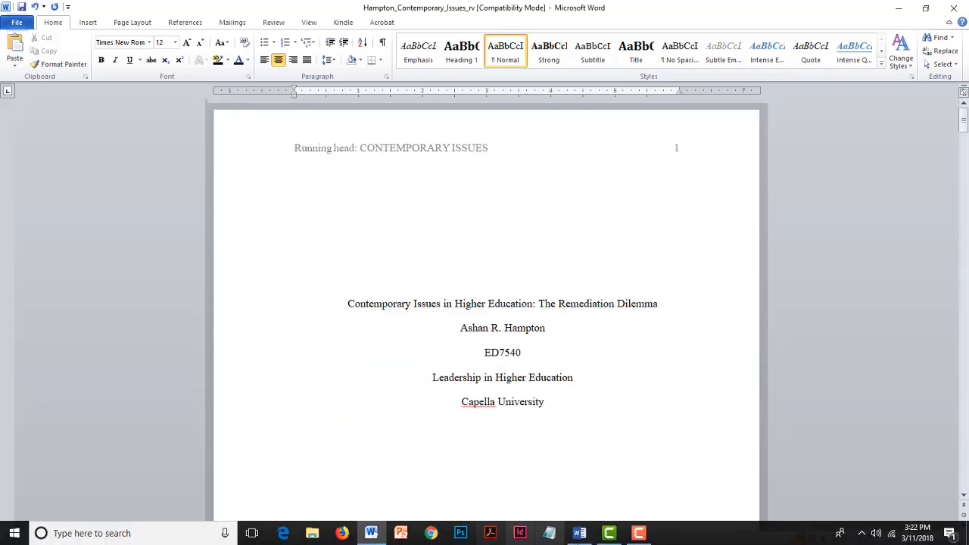
Step: Switch to the other Word window and create a new blank document
click(581, 534)
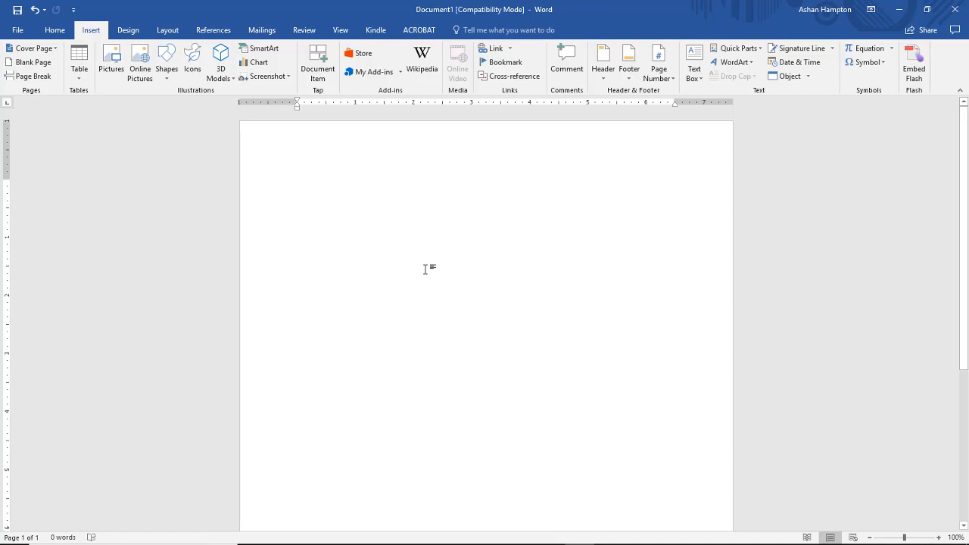
click(16, 31)
click(22, 80)
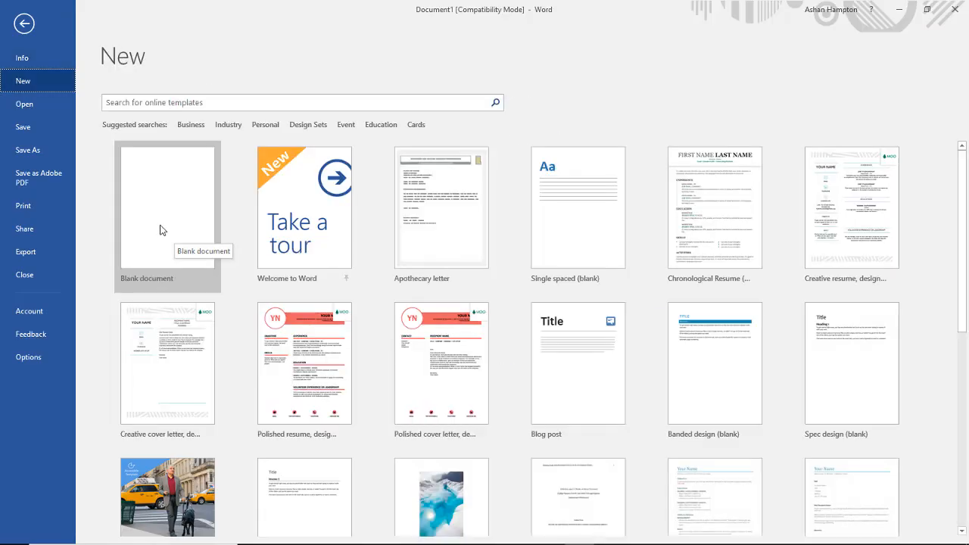
click(160, 230)
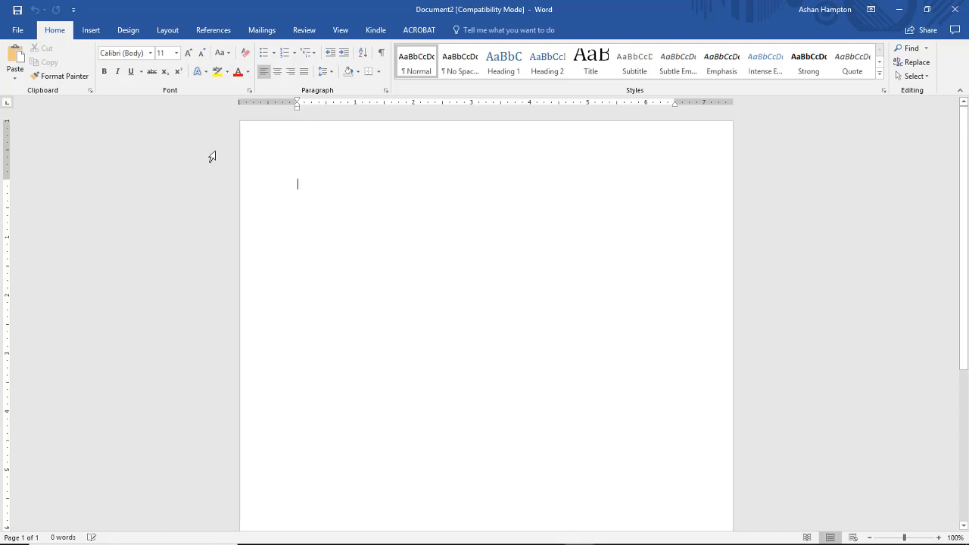
Step: Set up the page with Normal 1" margins, Portrait orientation and Letter 8.5" x 11" paper size
click(168, 35)
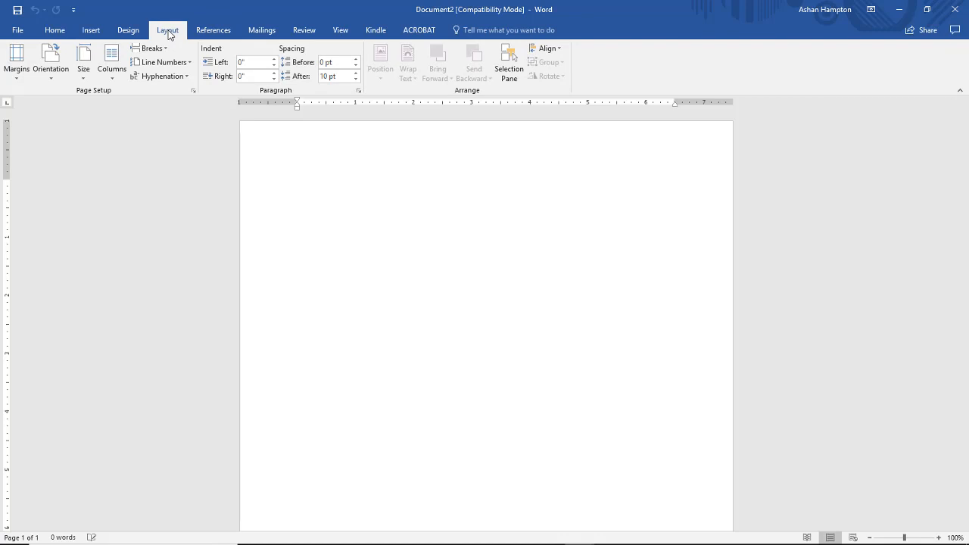
click(17, 82)
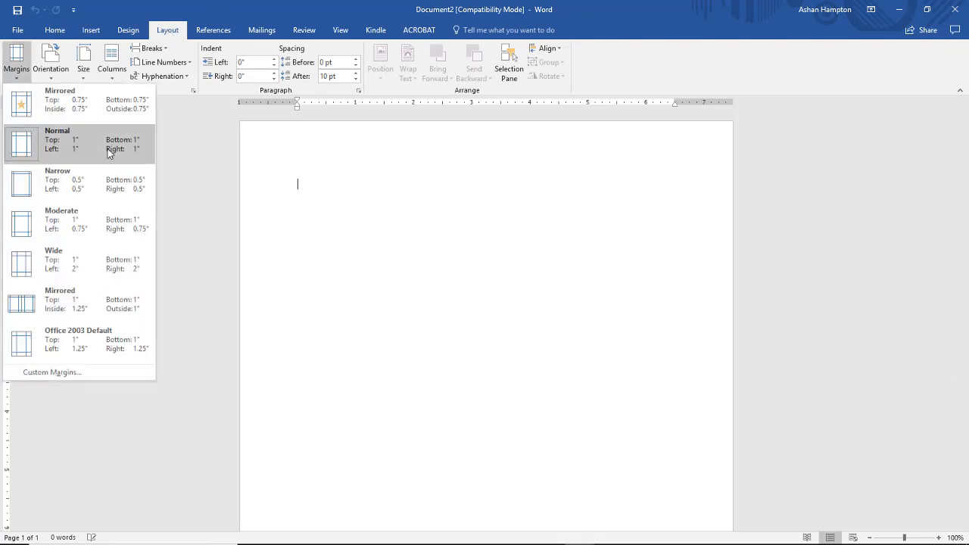
click(19, 144)
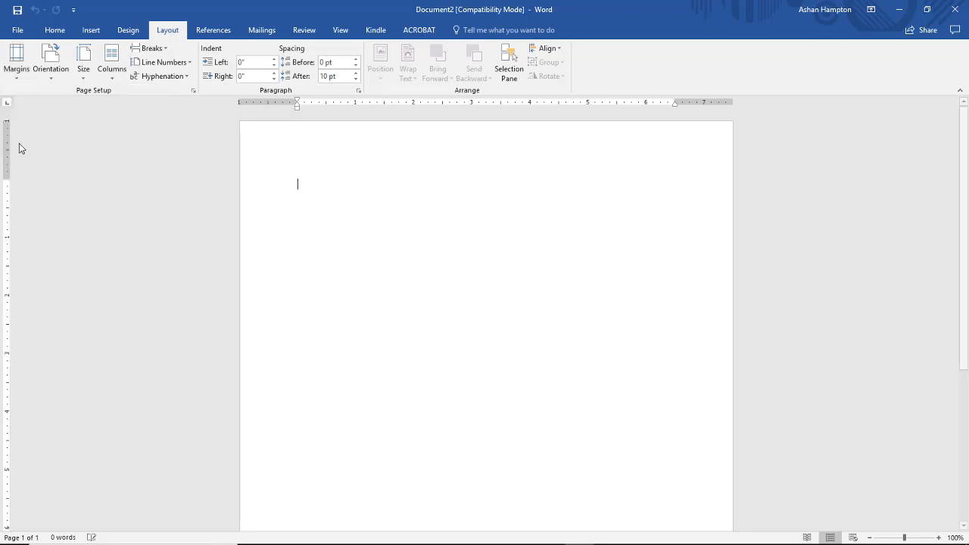
click(53, 81)
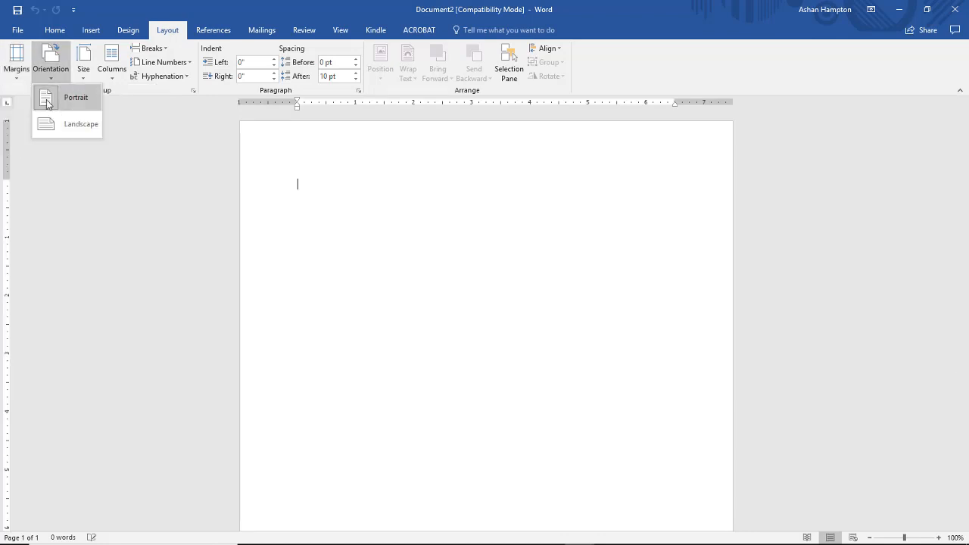
click(47, 102)
click(85, 76)
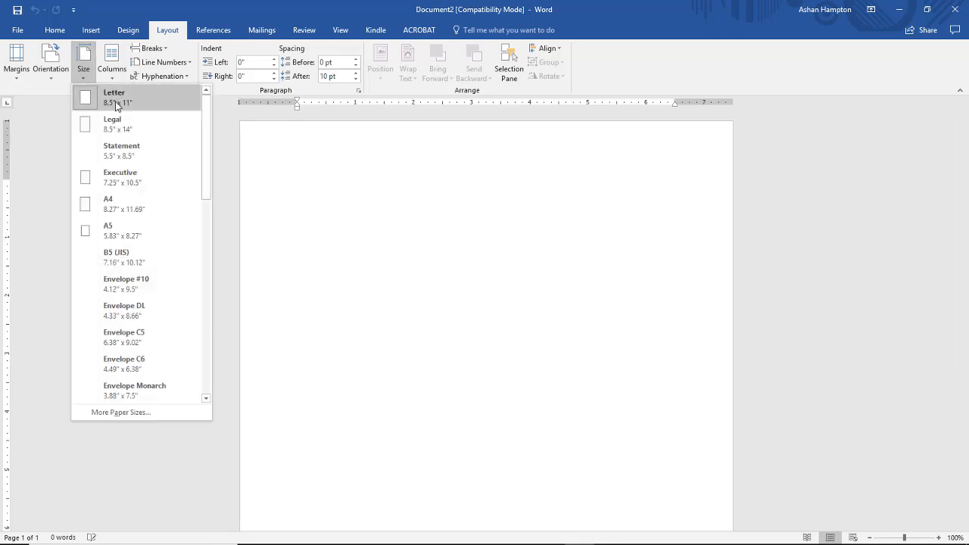
click(116, 106)
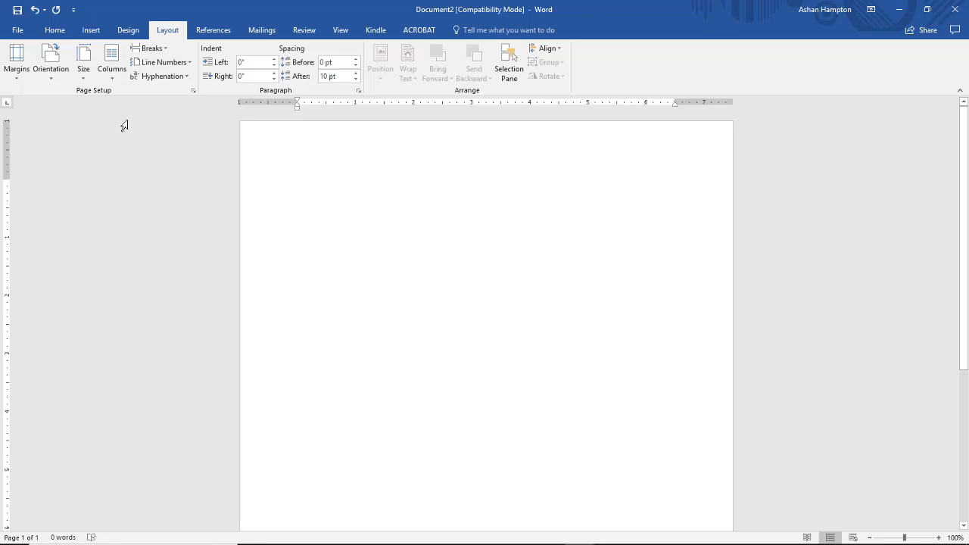
Step: Modify the Normal style to use Times New Roman, 12 pt, with double line spacing
click(55, 31)
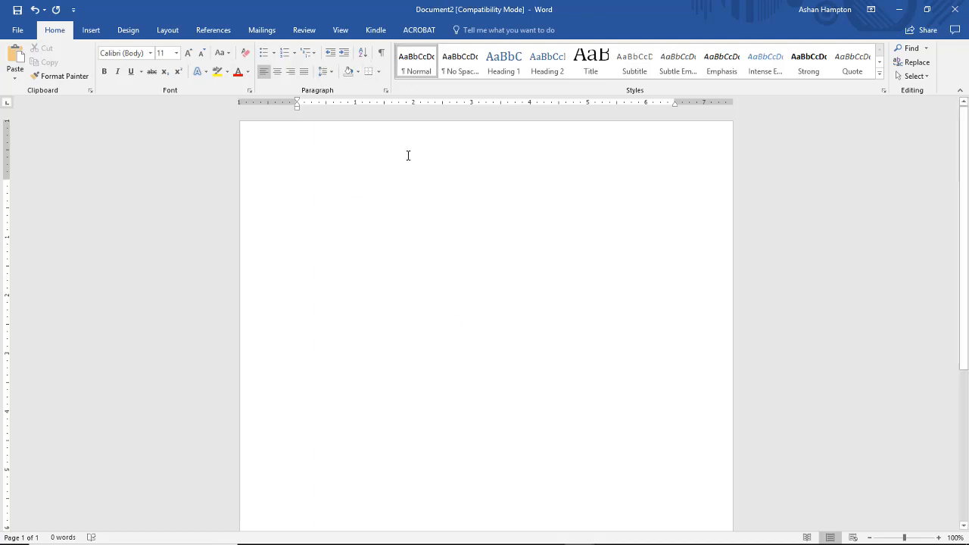
right_click(413, 64)
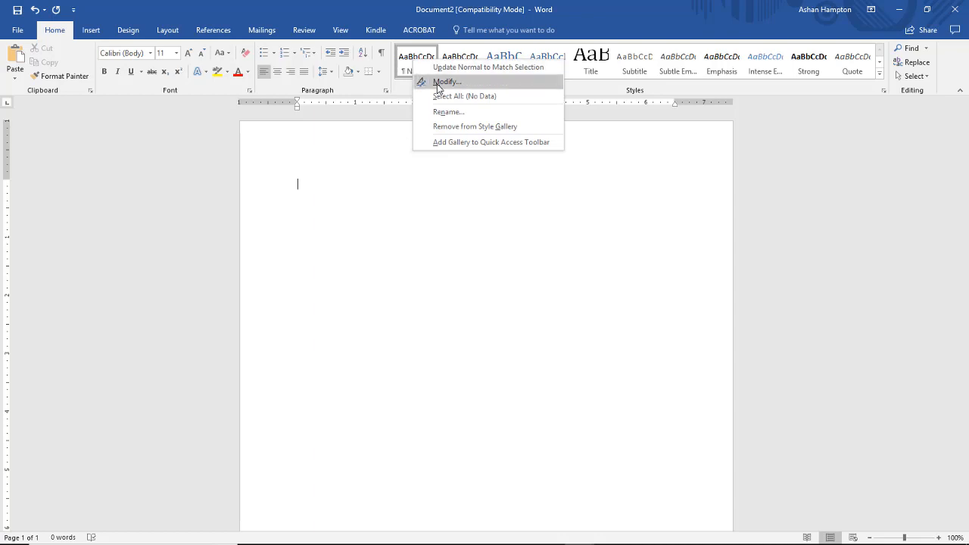
click(437, 83)
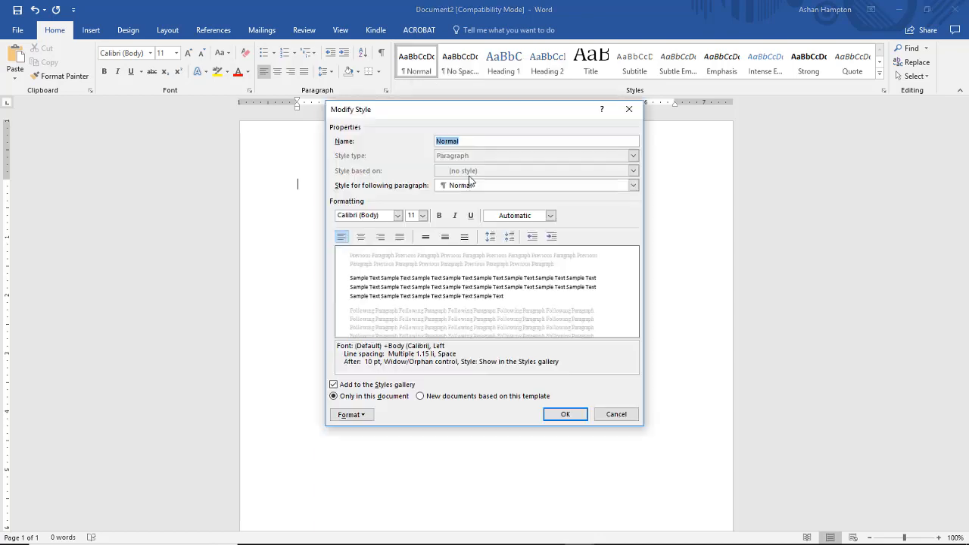
click(397, 216)
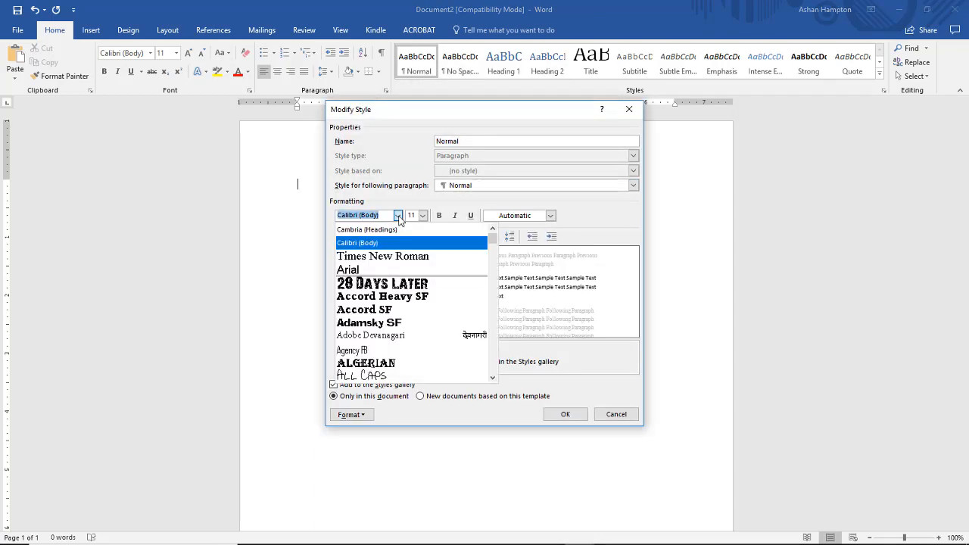
click(393, 255)
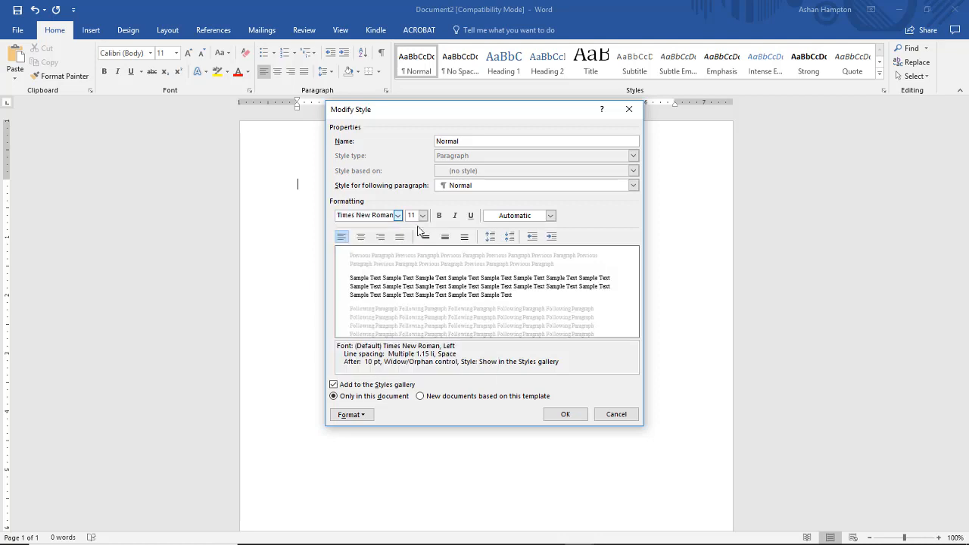
click(422, 215)
click(412, 263)
text(12)
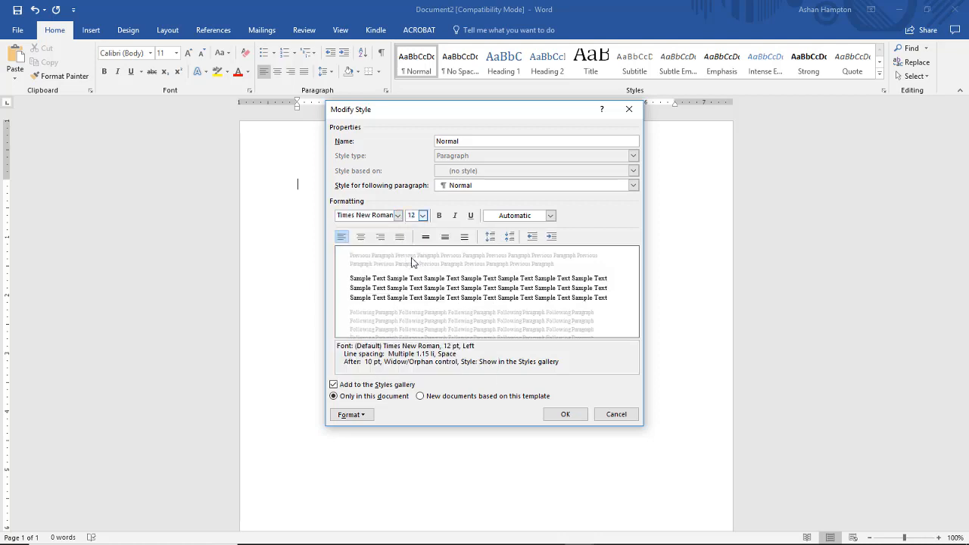
click(465, 237)
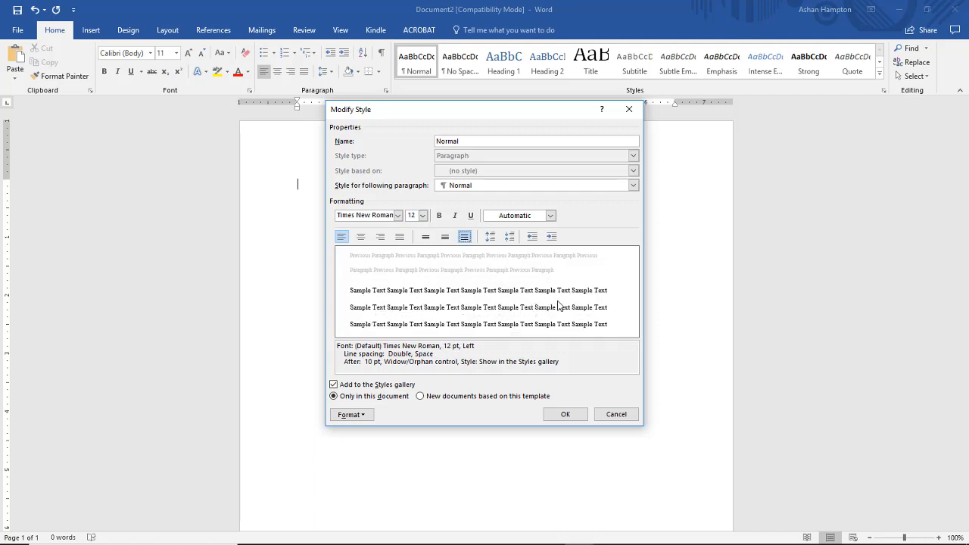
click(565, 414)
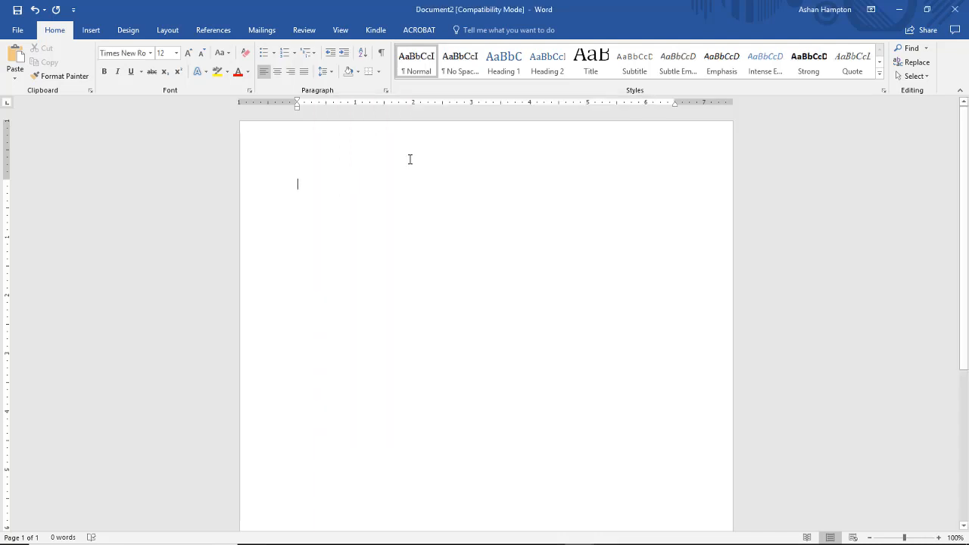
Step: Turn off Widow/Orphan control in the paragraph settings of the new document
click(168, 31)
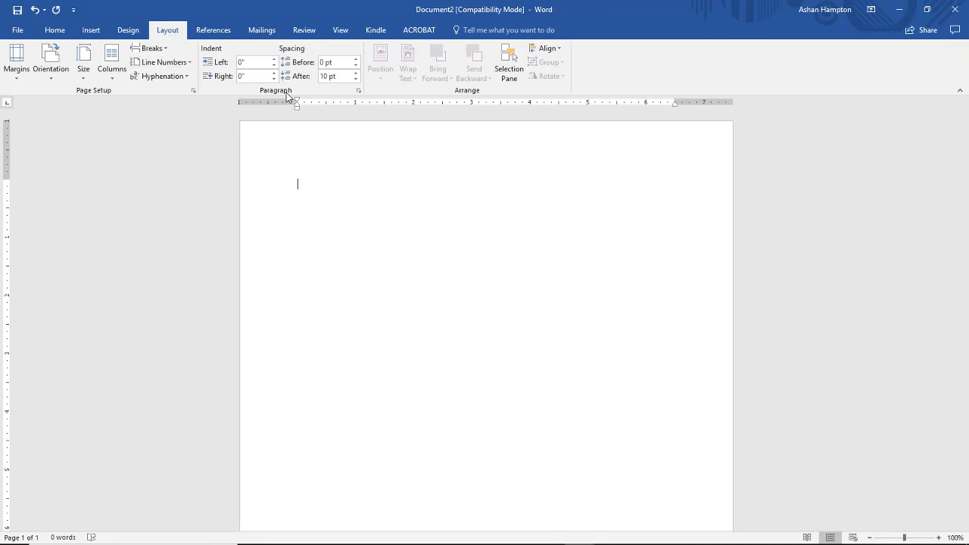
click(360, 91)
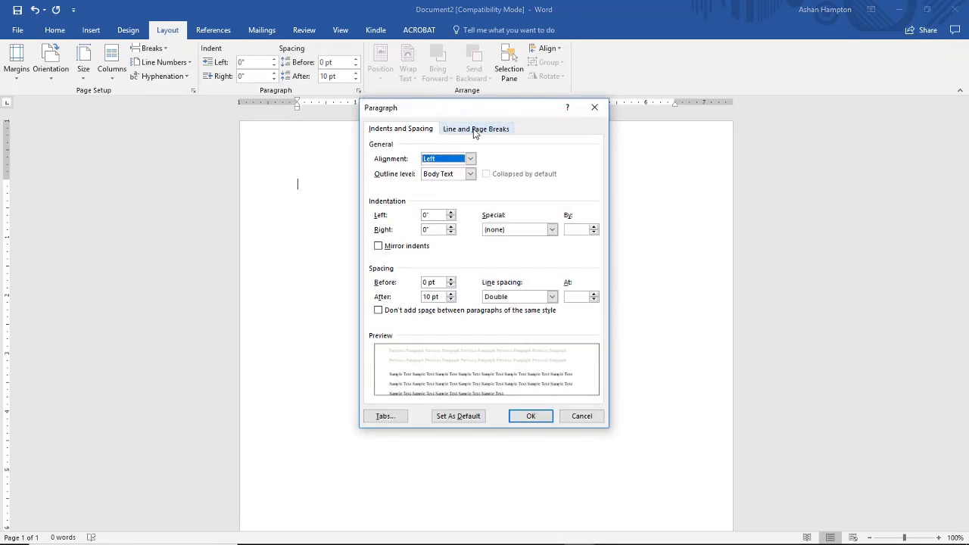
click(476, 130)
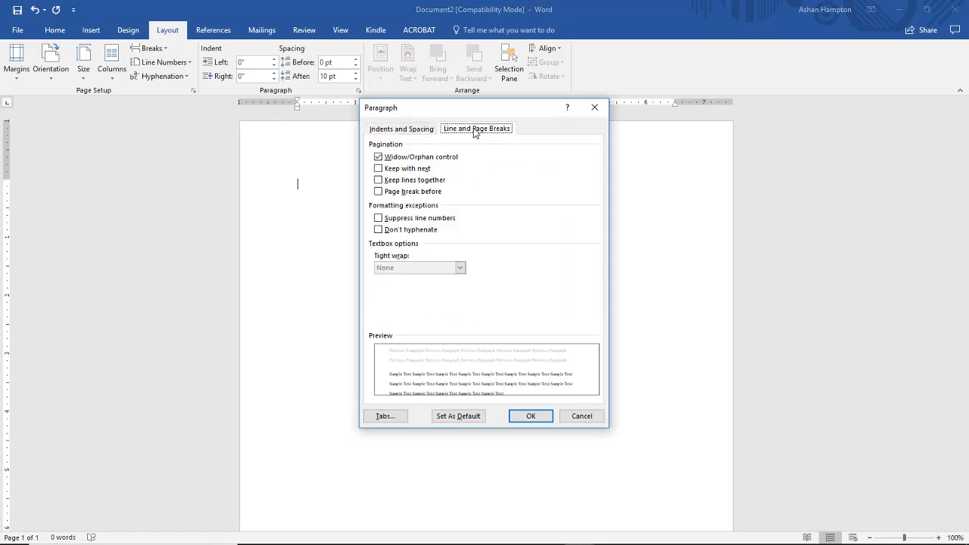
click(377, 157)
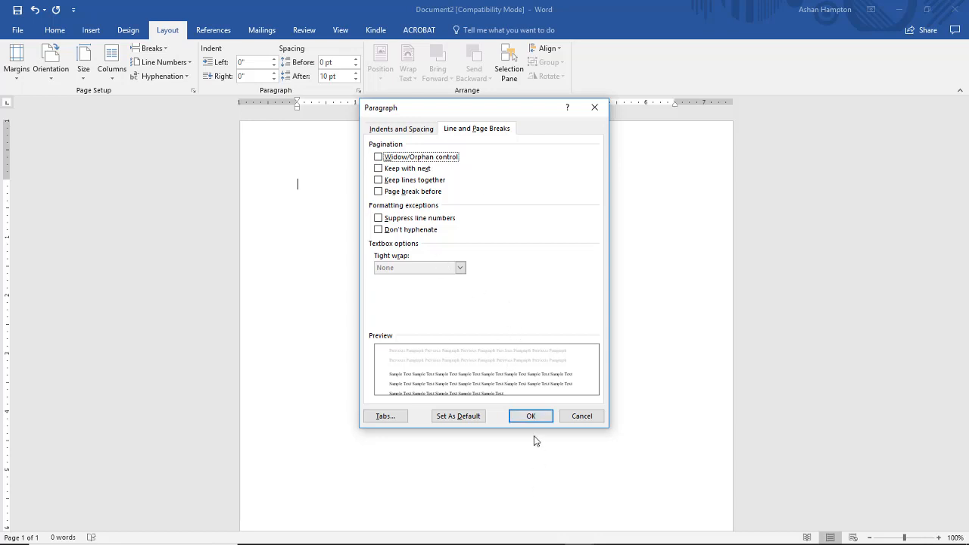
click(528, 417)
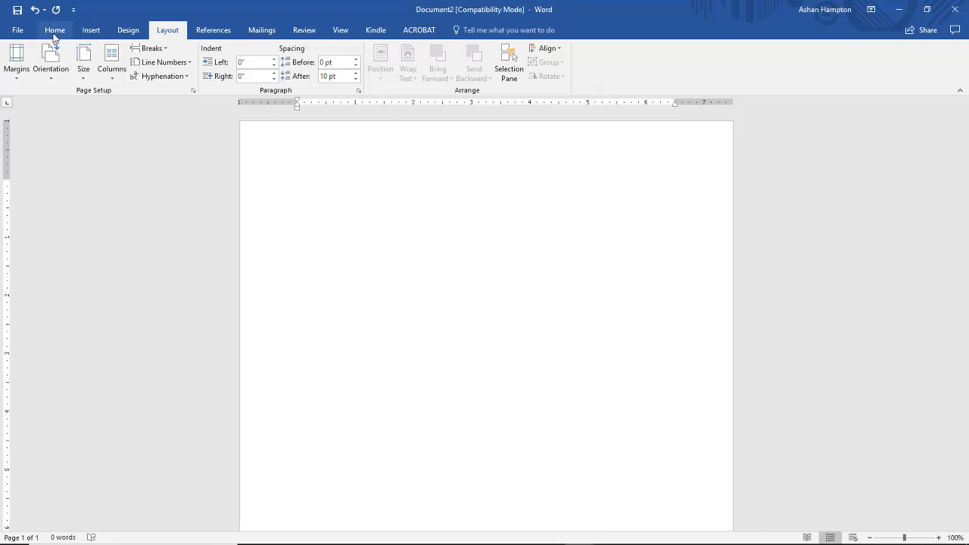
Step: Insert a Plain Number 3 page number at the top of the page
click(54, 32)
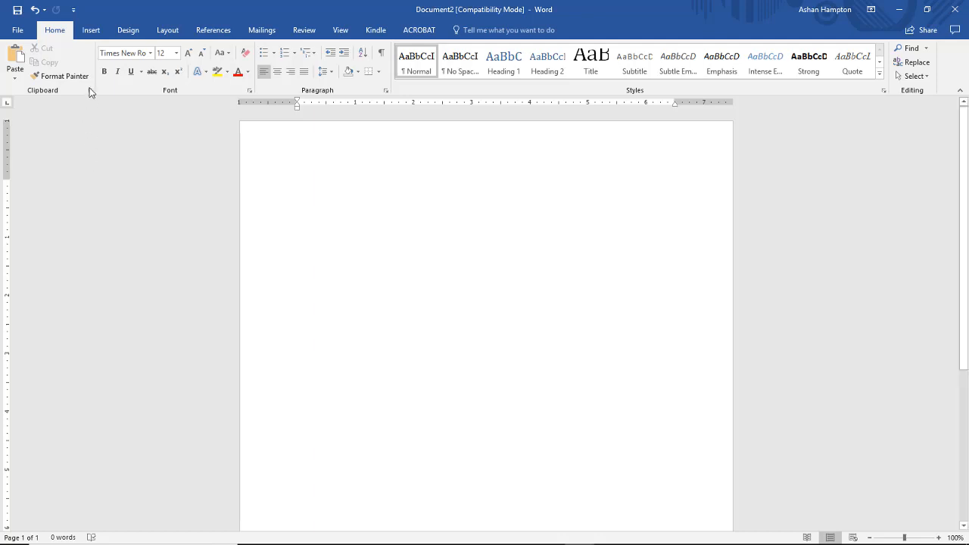
click(90, 31)
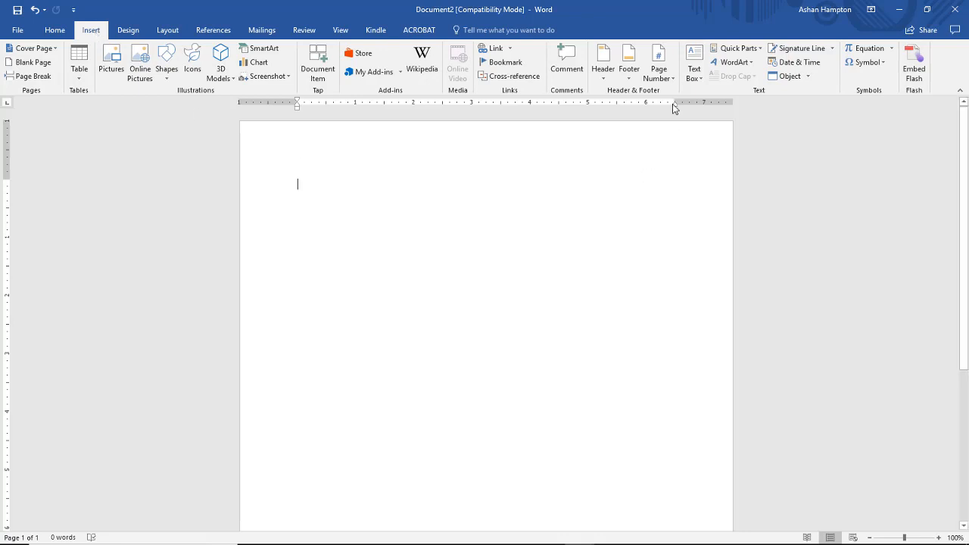
click(675, 79)
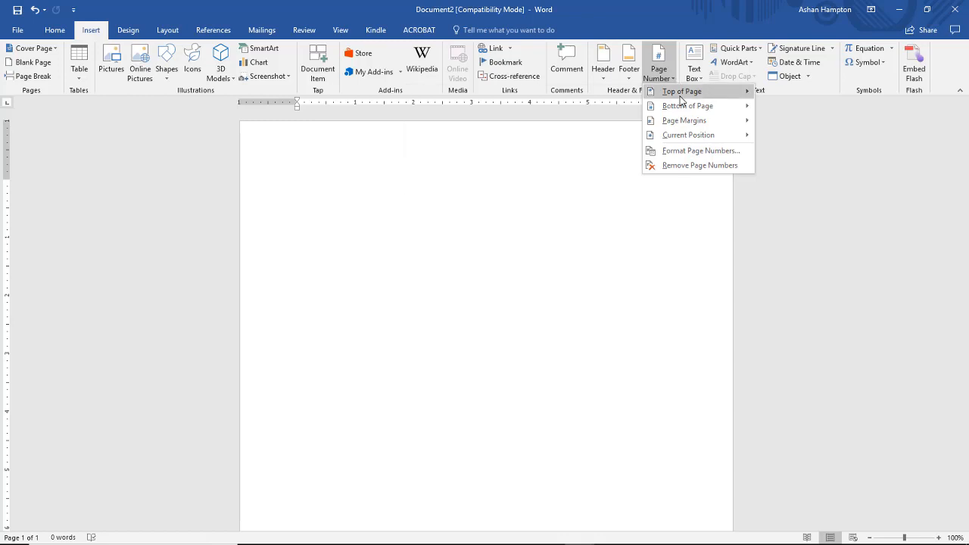
mouse_move(681, 97)
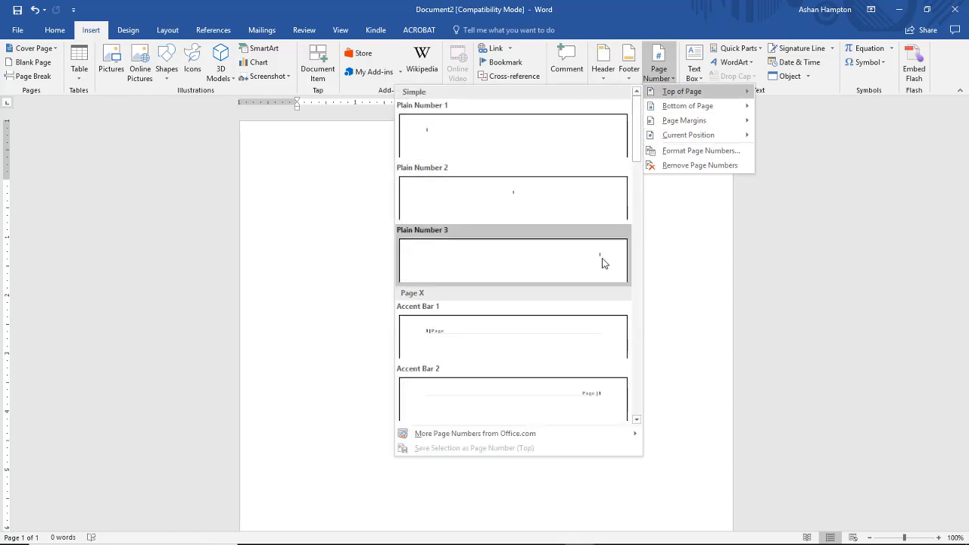
click(600, 270)
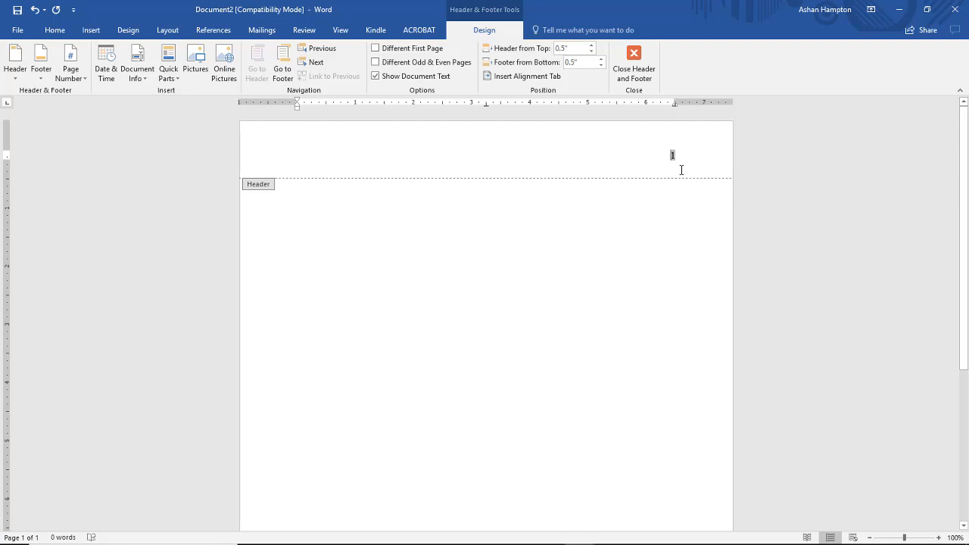
Step: Enable Different First Page for the header and add a Plain Number 3 page number to the first page header
click(376, 50)
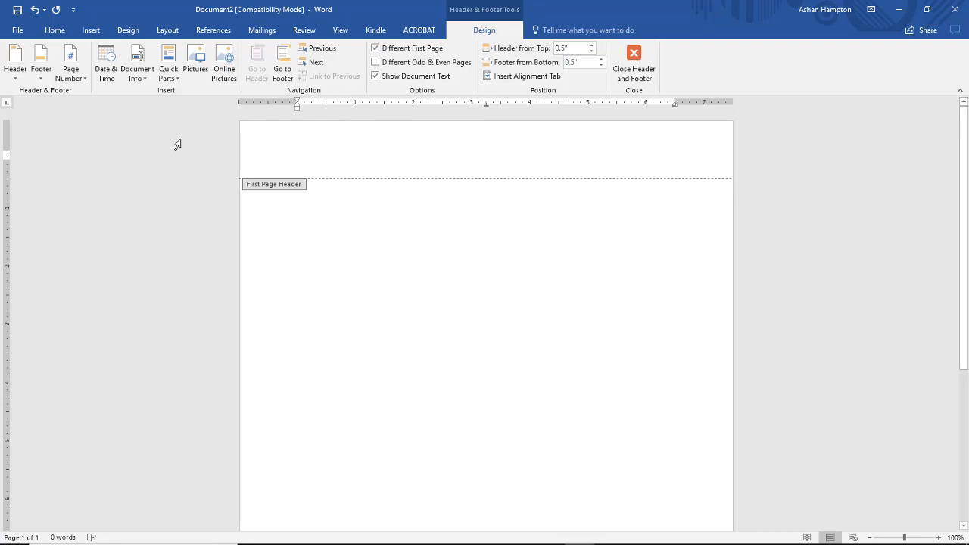
click(86, 78)
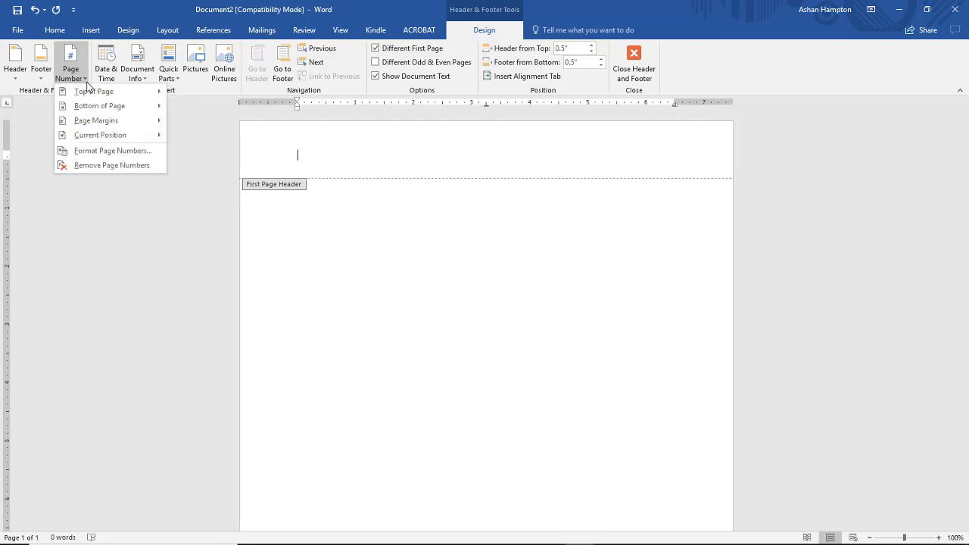
mouse_move(91, 91)
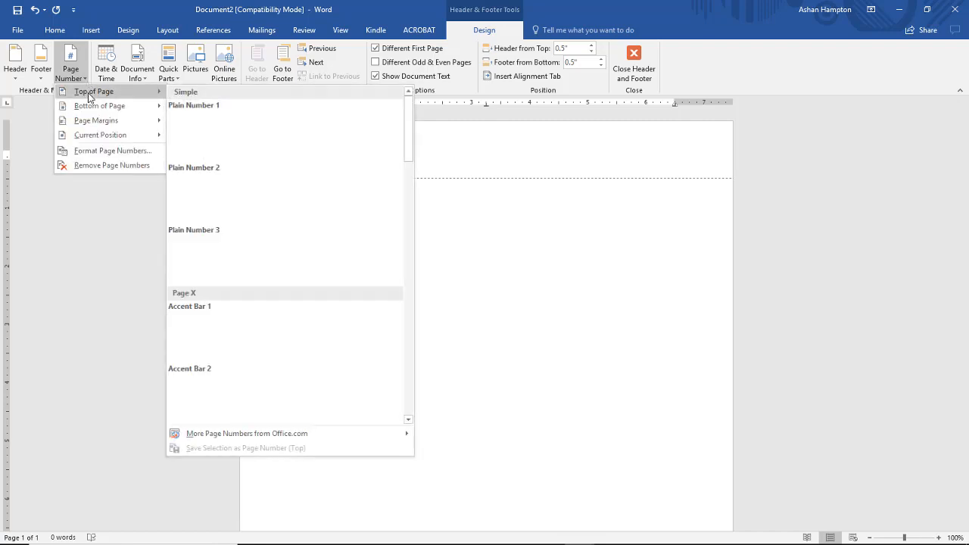
click(344, 262)
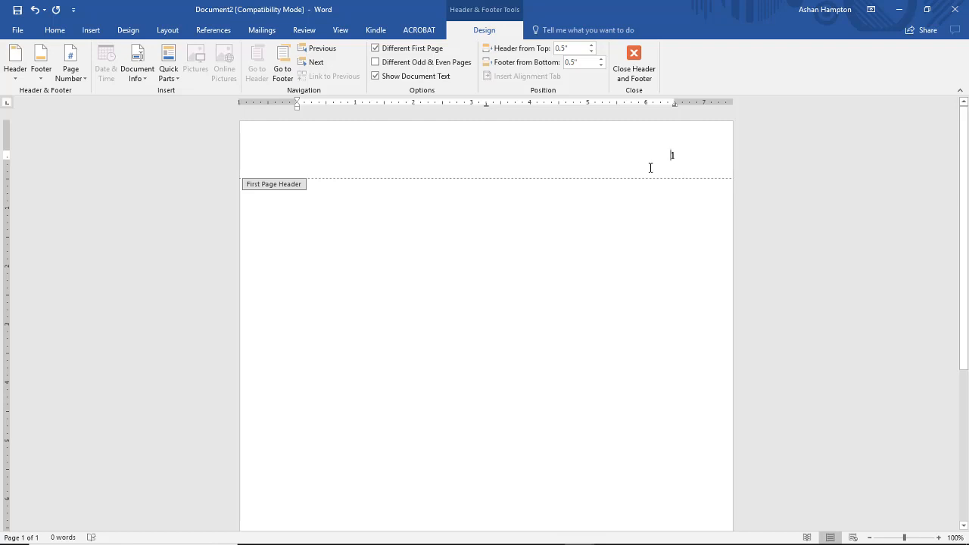
Step: Add "Running head: CONTEMPORARY EDUCATION ISSUES" at the left margin of the first page header, keep the page number right-aligned, and close the header
text(Ru)
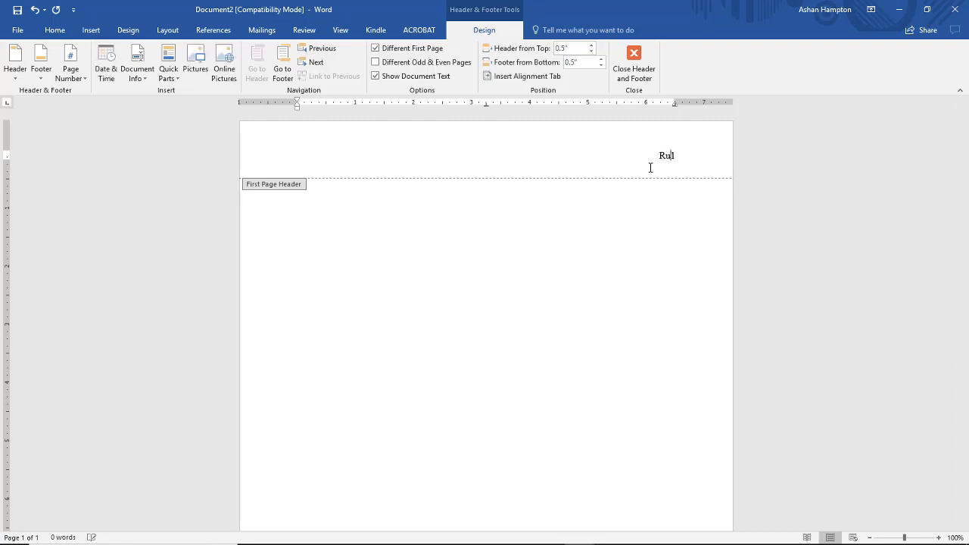
text(nning head:)
key(Caps_Lock)
text(CONTEMPORARY E)
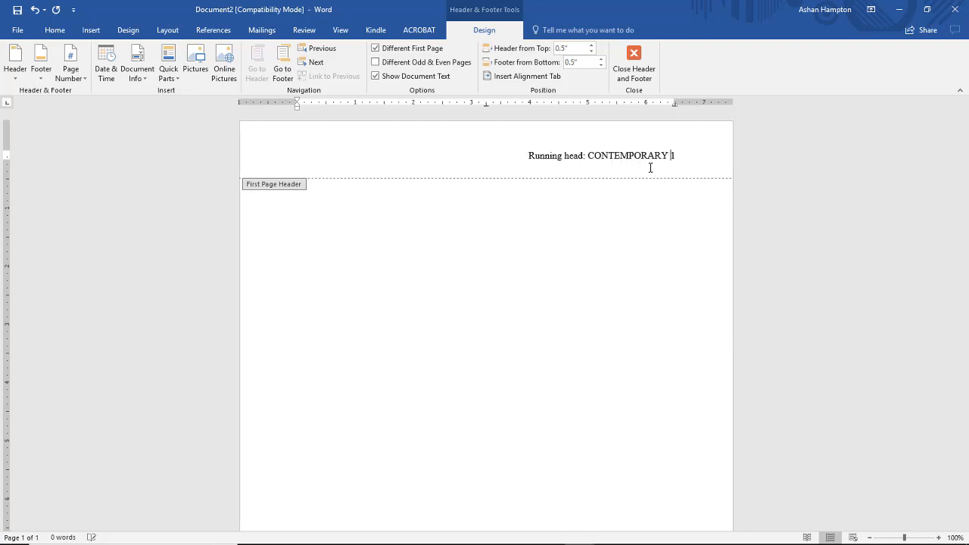
text(DUCATION IS)
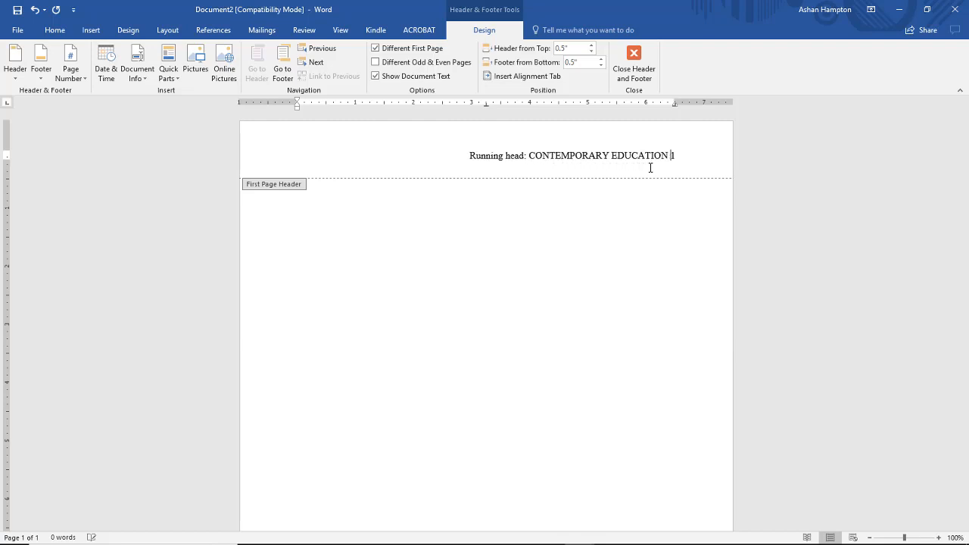
text(SU)
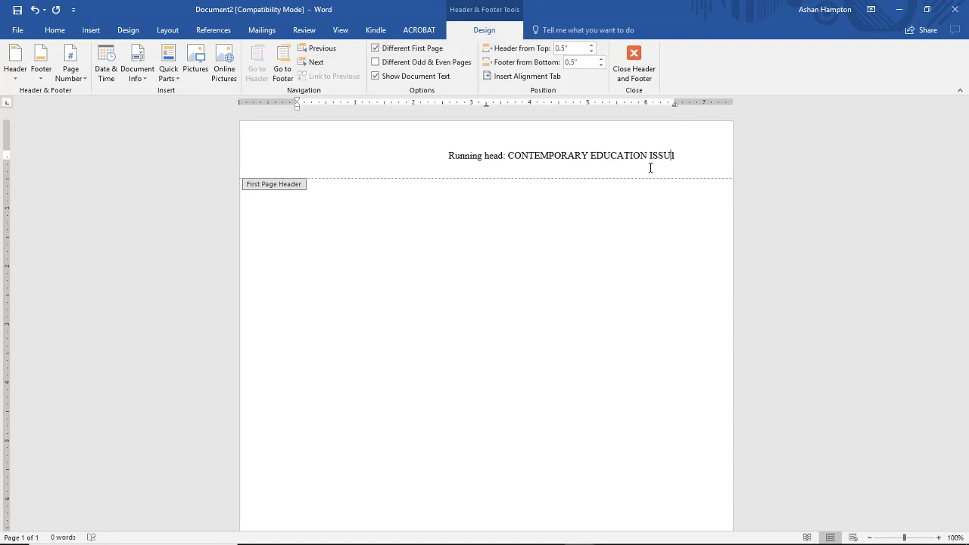
text(ES)
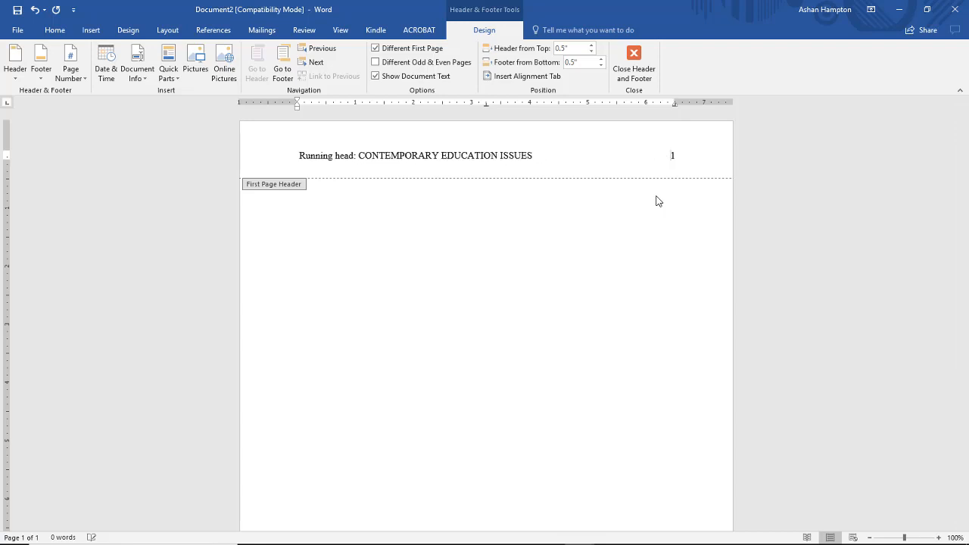
click(634, 59)
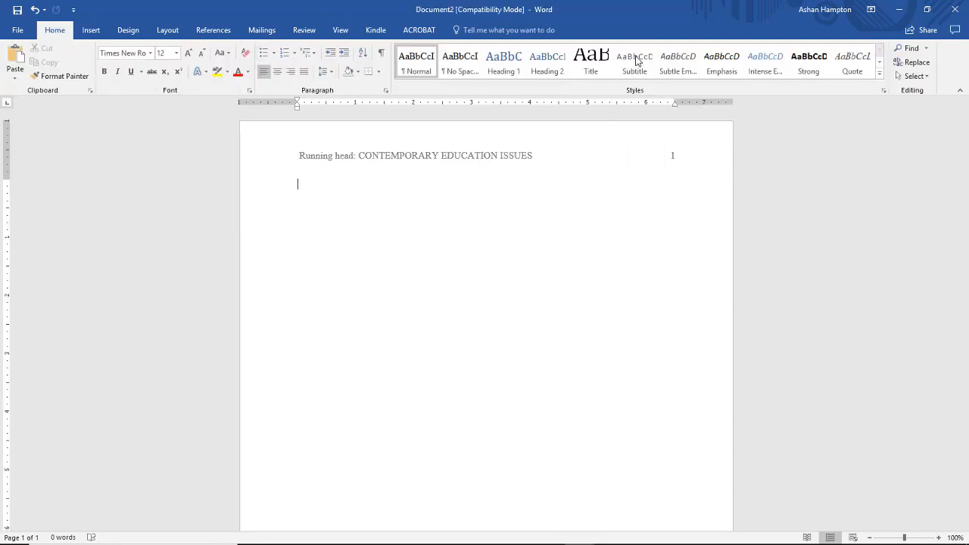
Step: Add a centered title block partway down the page: Contemporary Issues in Higher Education: The Remediation Dilemma, author's name, ED7540, Leadership in Higher Education, Capella University
key(Return)
key(Return)
key(Return)
key(Return)
key(Return)
key(Return)
key(Return)
key(Return)
click(278, 71)
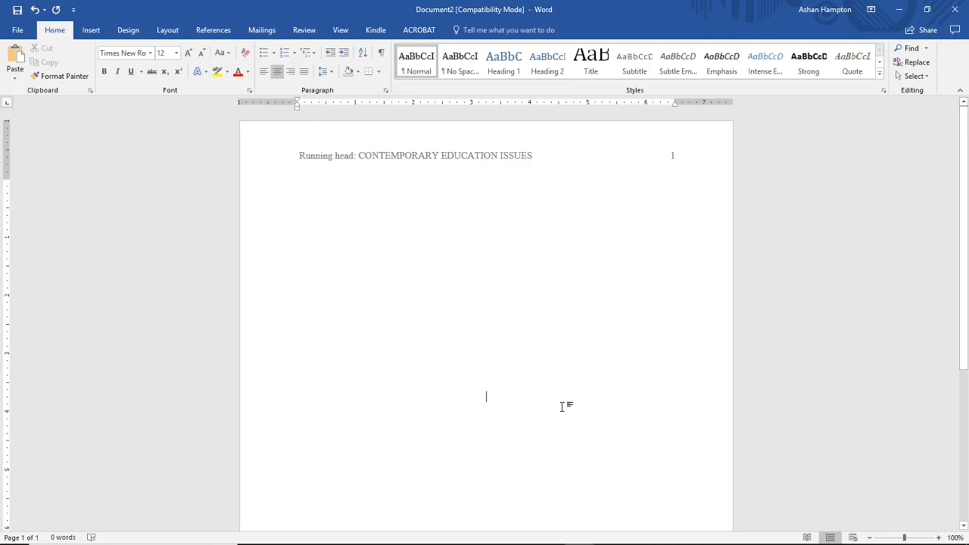
text(Contemporary Issues in Higher Education: The Remediation Dilemma Ashan R. Hampton ED7540 Leadership in Higher Education Capella University)
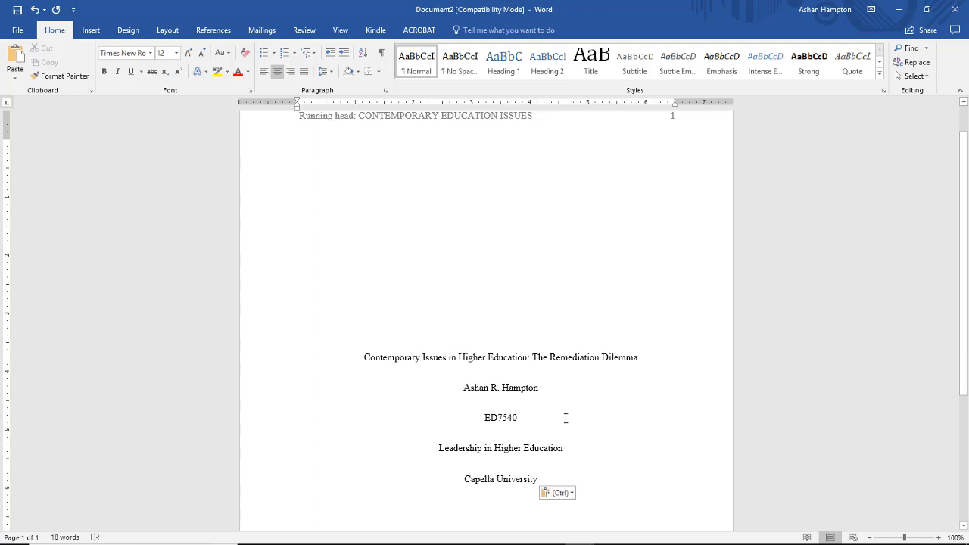
Step: Delete three blank lines above the title to raise the title block on the page
click(453, 213)
key(Delete)
key(Delete)
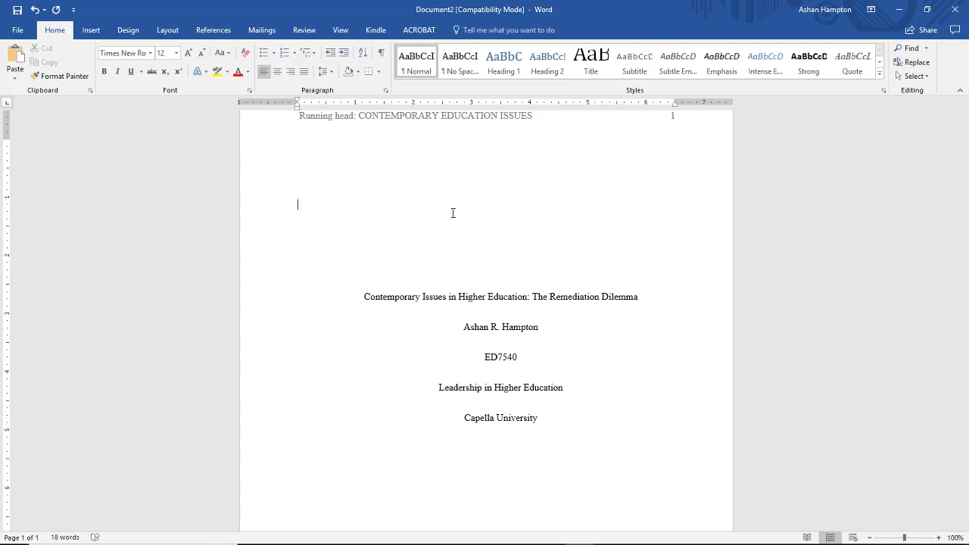
key(Delete)
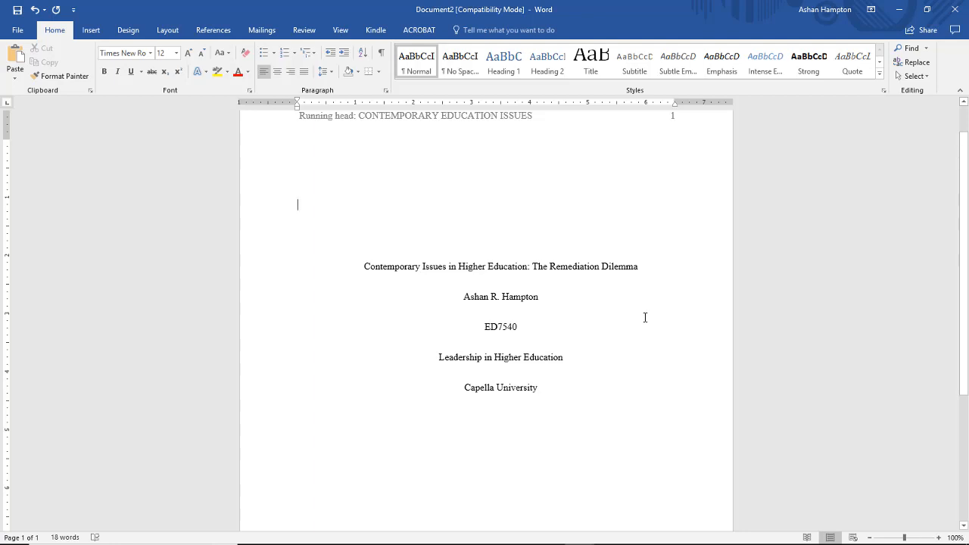
Step: Delete the ED7540 and Leadership in Higher Education lines and start a new line below Capella University
scroll(644, 318, down, 3)
scroll(645, 317, up, 2)
scroll(644, 317, up, 1)
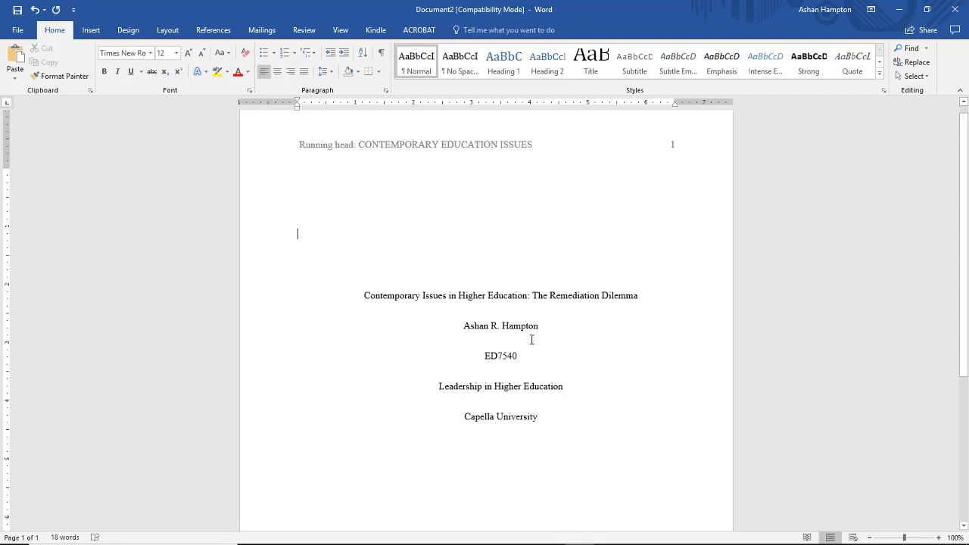
drag(480, 355, 587, 381)
key(Delete)
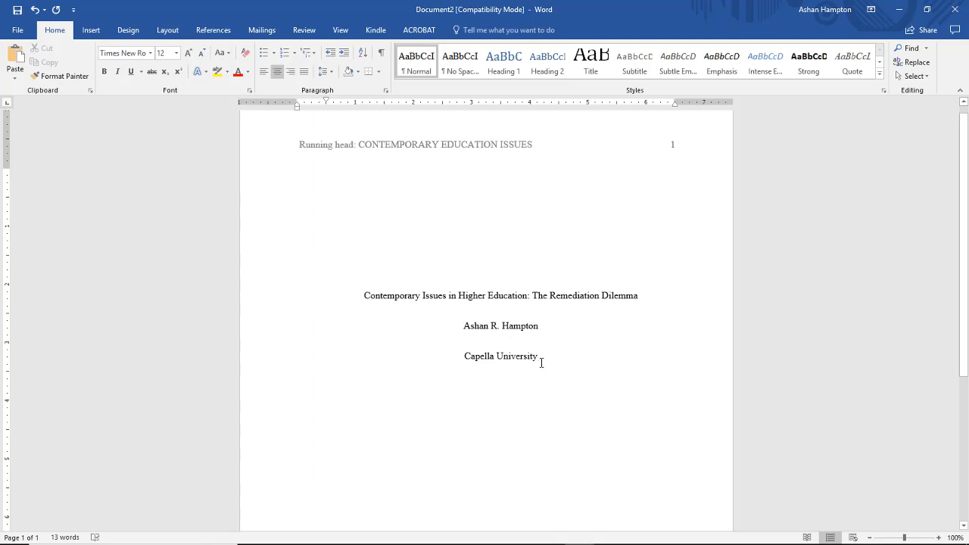
click(541, 362)
key(Return)
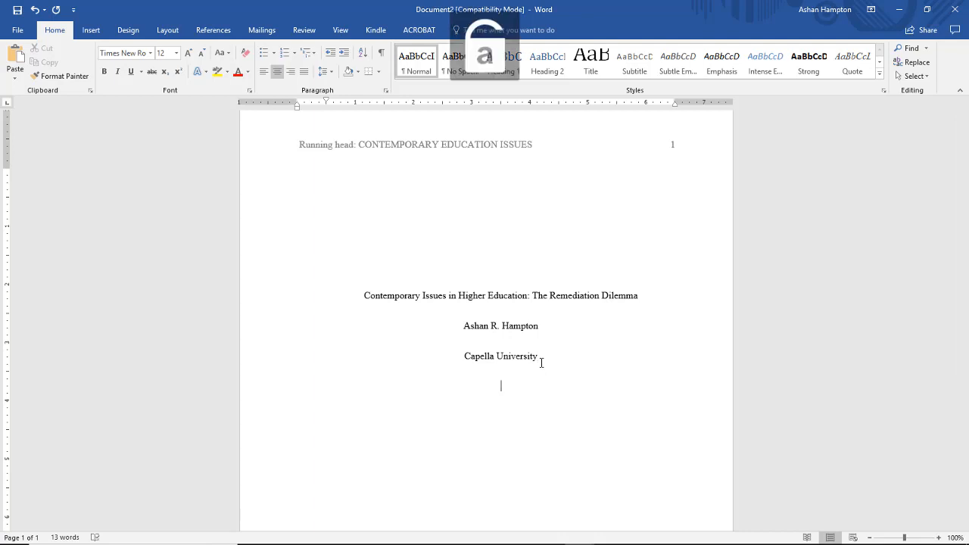
text(March 11, 2018)
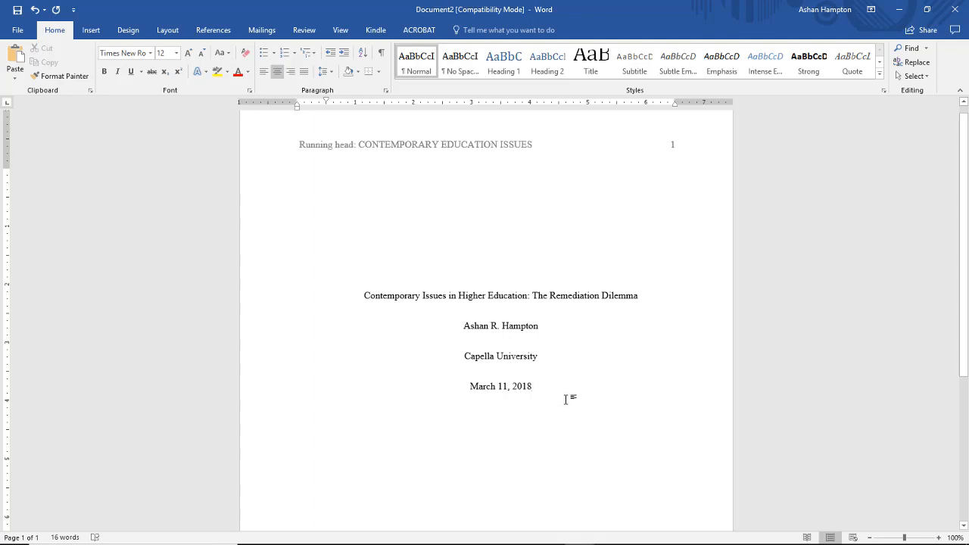
drag(540, 389, 428, 390)
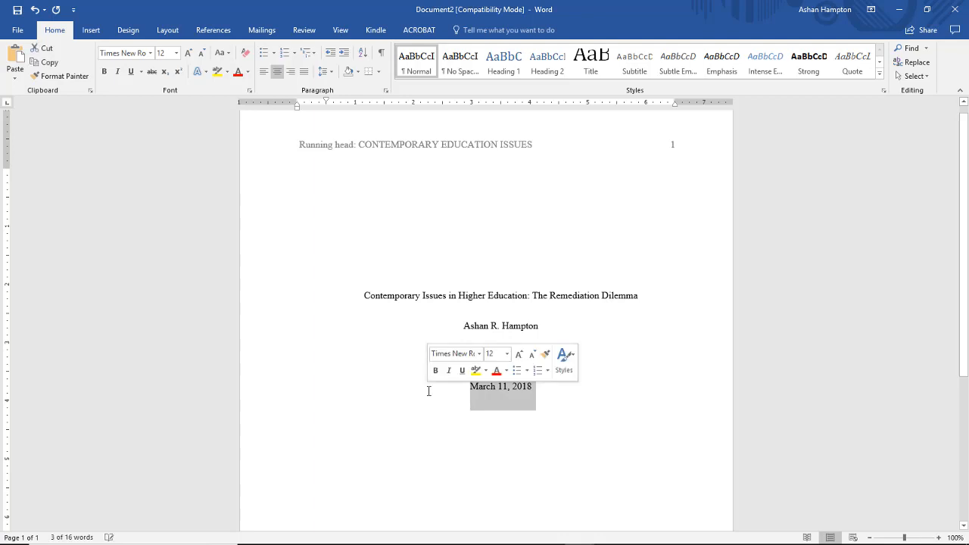
key(Delete)
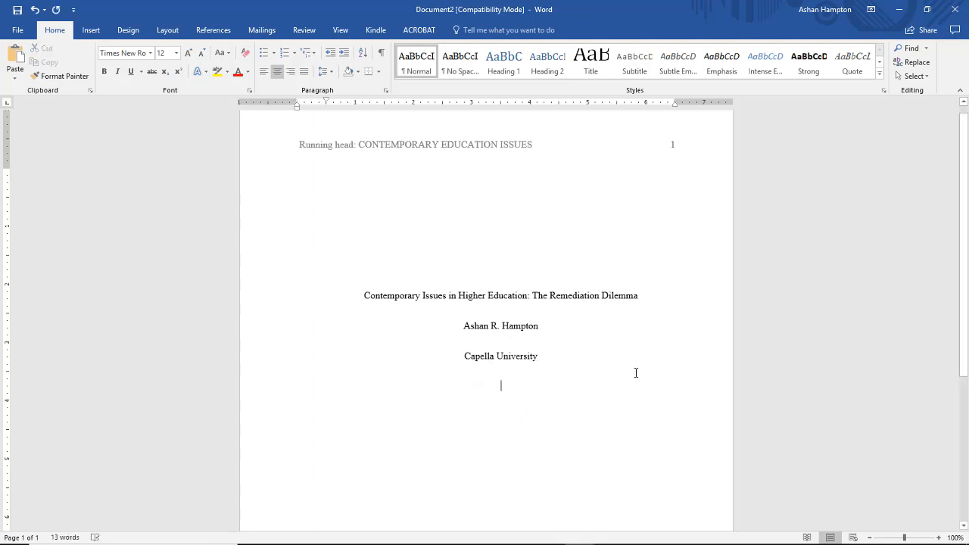
Step: Insert a Next Page section break below the Capella University line and check the headers of both pages
scroll(628, 380, down, 1)
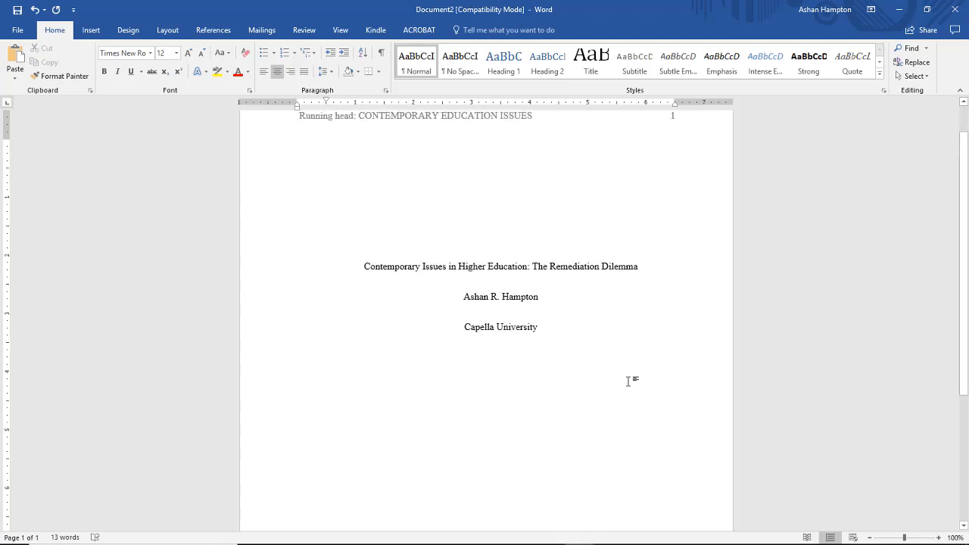
click(169, 31)
click(165, 49)
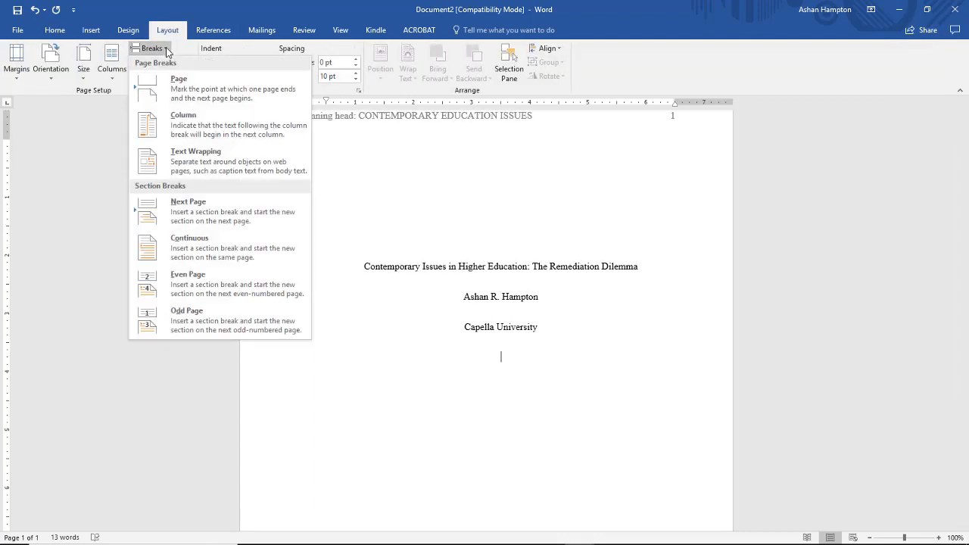
click(196, 220)
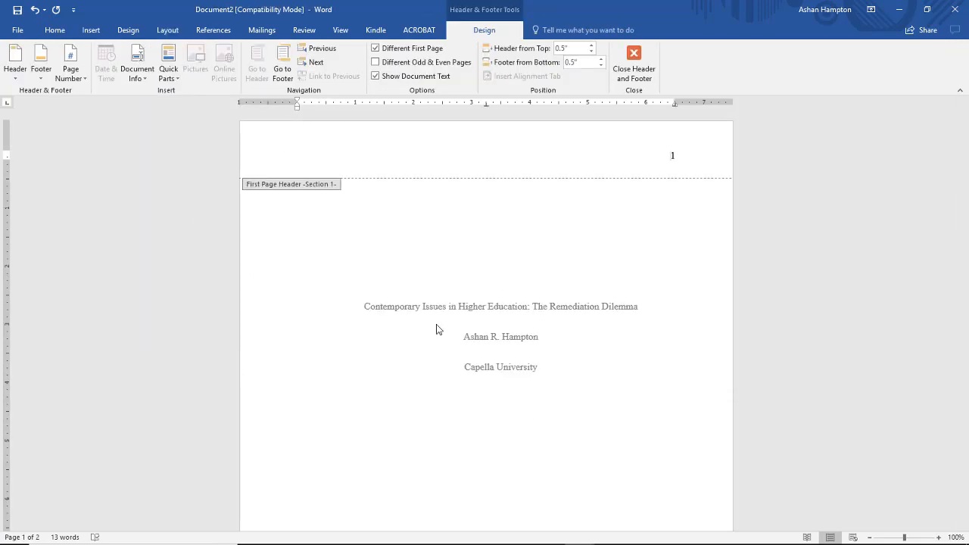
scroll(567, 367, down, 8)
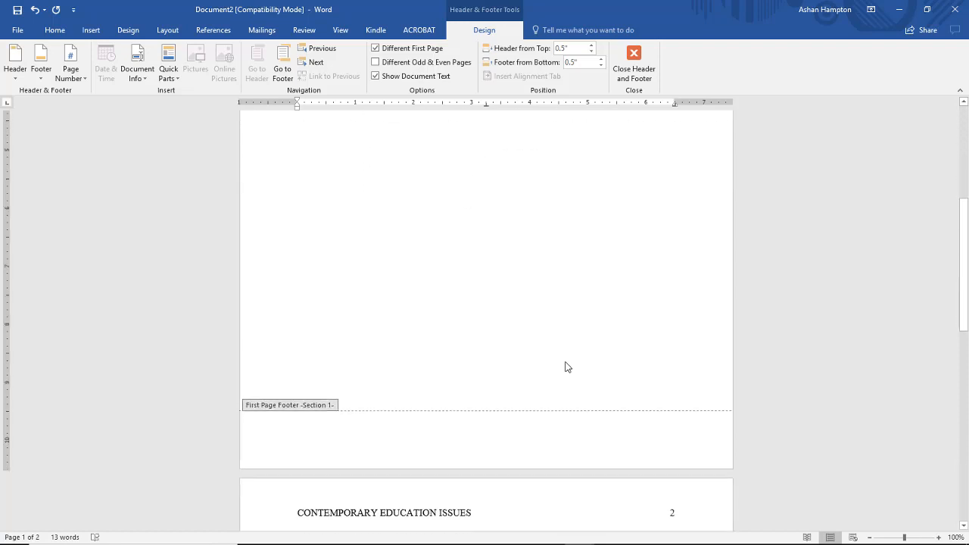
scroll(568, 366, down, 2)
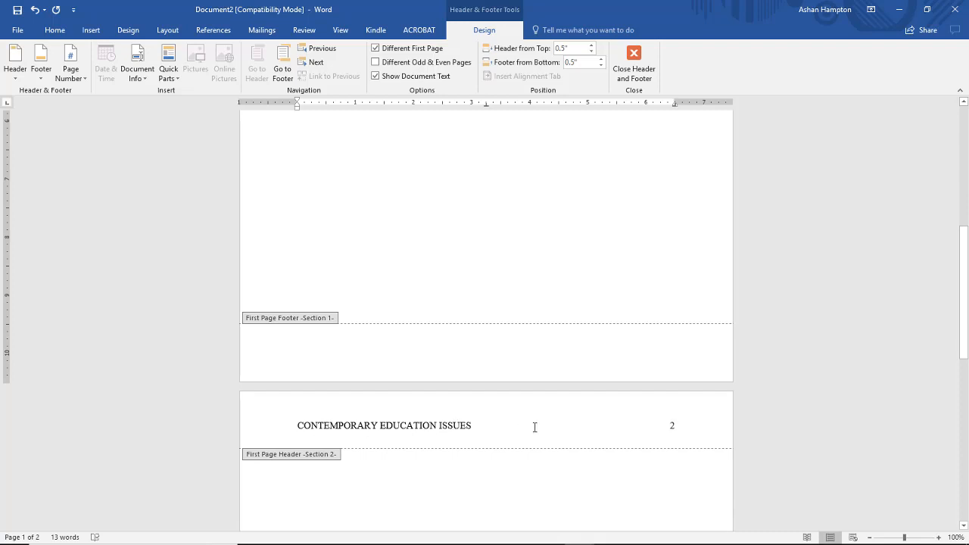
Step: Leave header editing and add the centered title Contemporary Issues in Higher Education: The Remediation Dilemma at the top of page 2, followed by a new line
scroll(534, 427, up, 10)
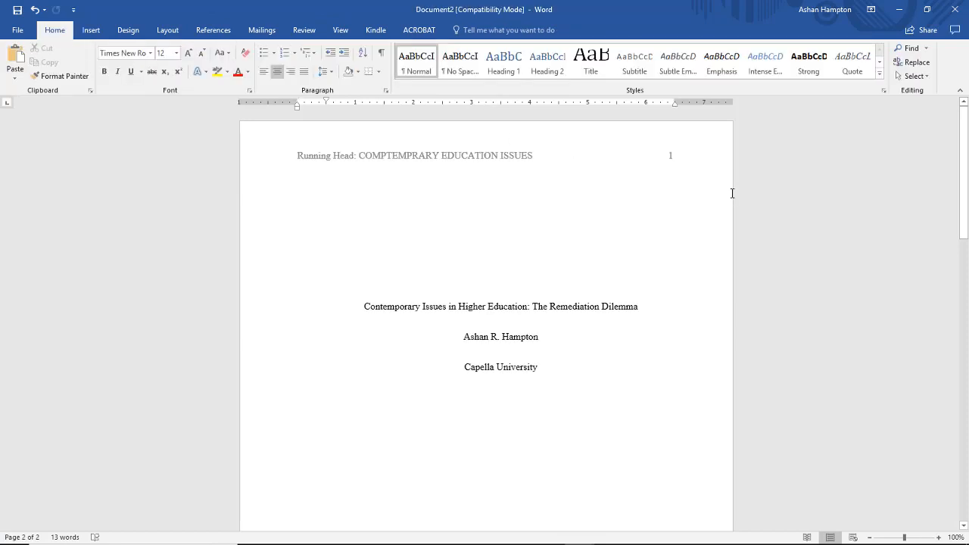
scroll(699, 285, down, 10)
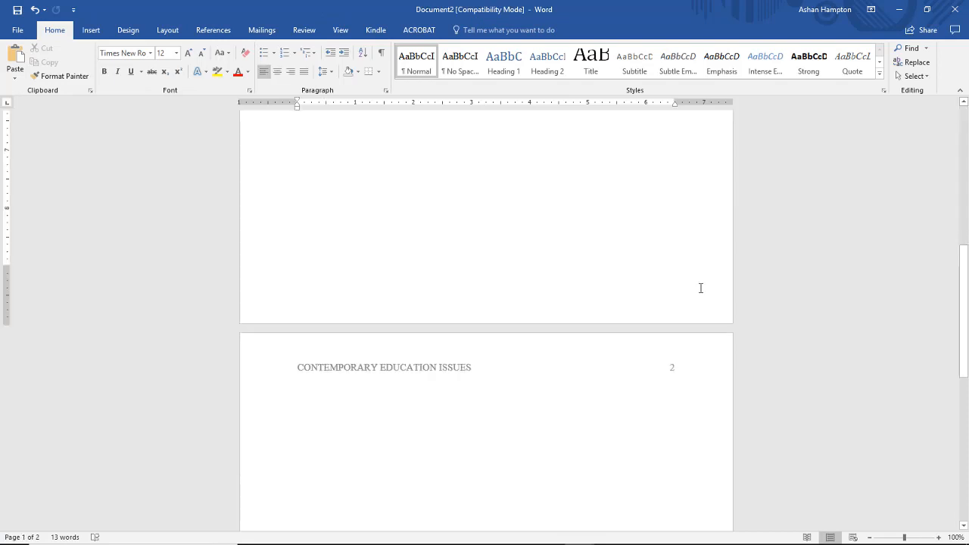
click(700, 287)
click(413, 383)
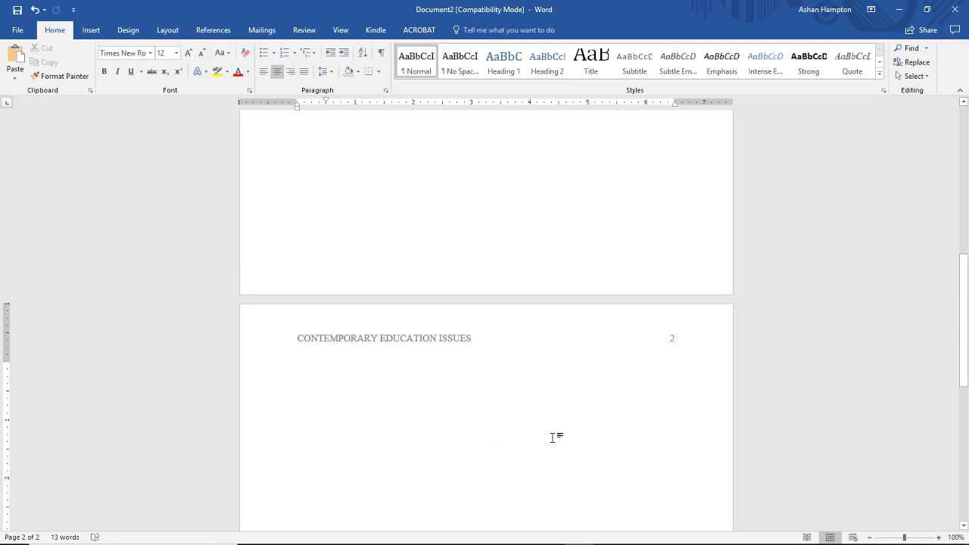
scroll(553, 438, down, 1)
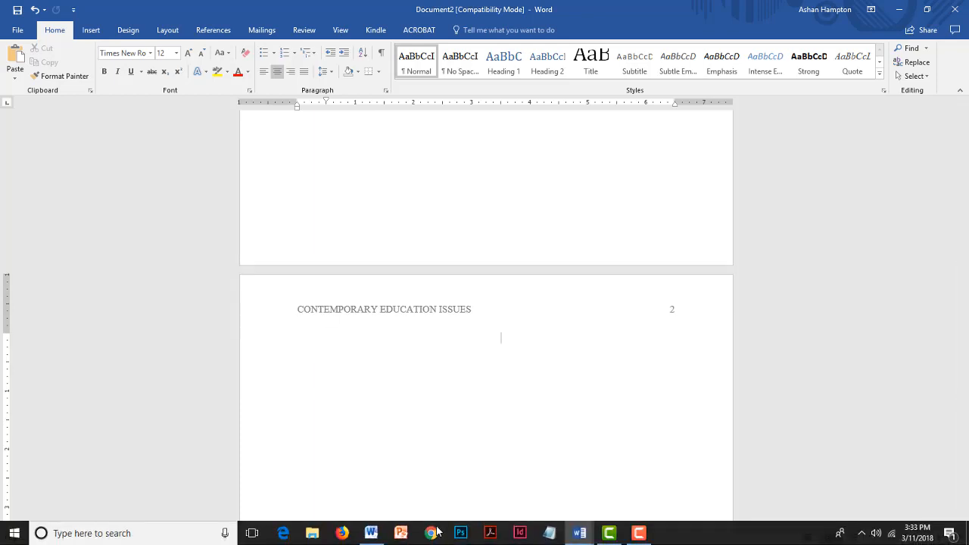
text(Contemporary Issues in Higher Education: The Remediation Dilemma)
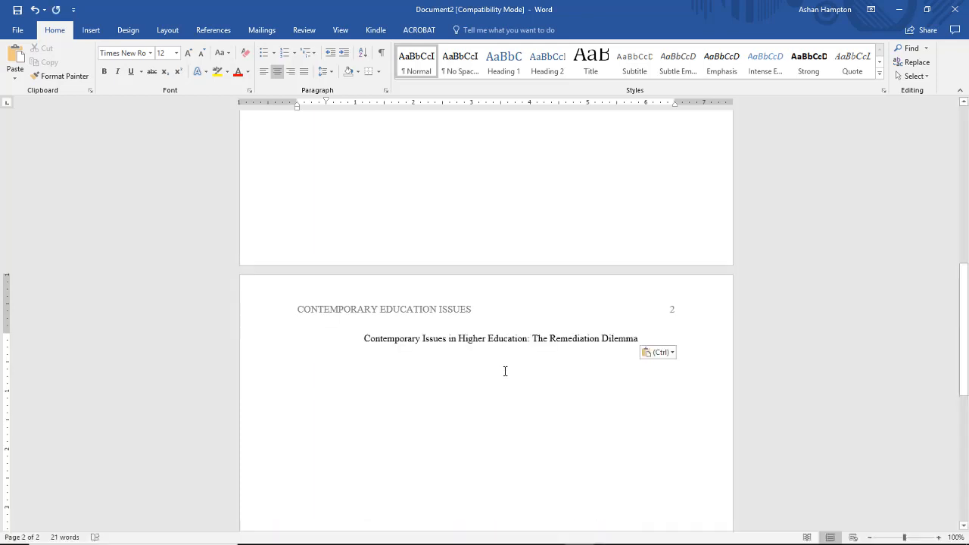
key(Return)
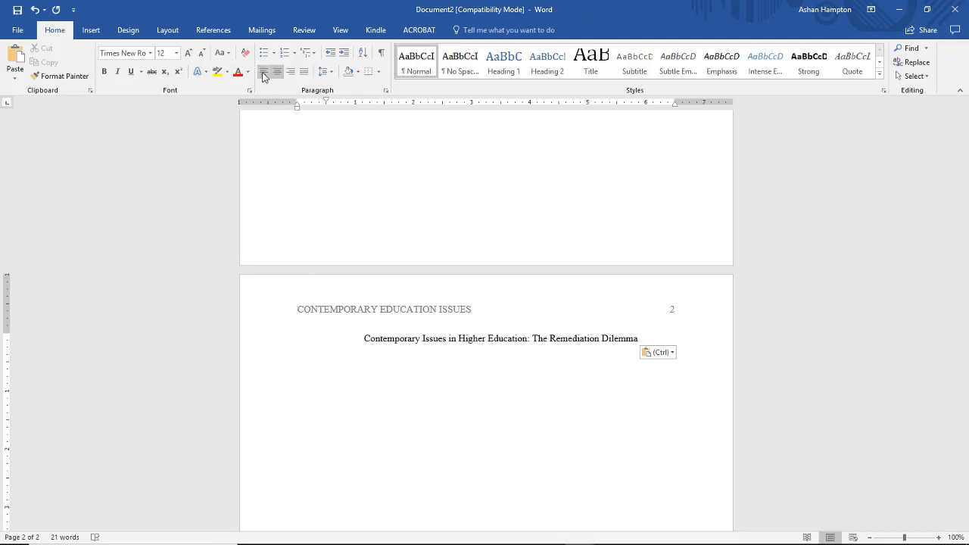
Step: Paste the body paragraphs below the page 2 title, starting from a left-aligned line without a first-line indent
click(263, 71)
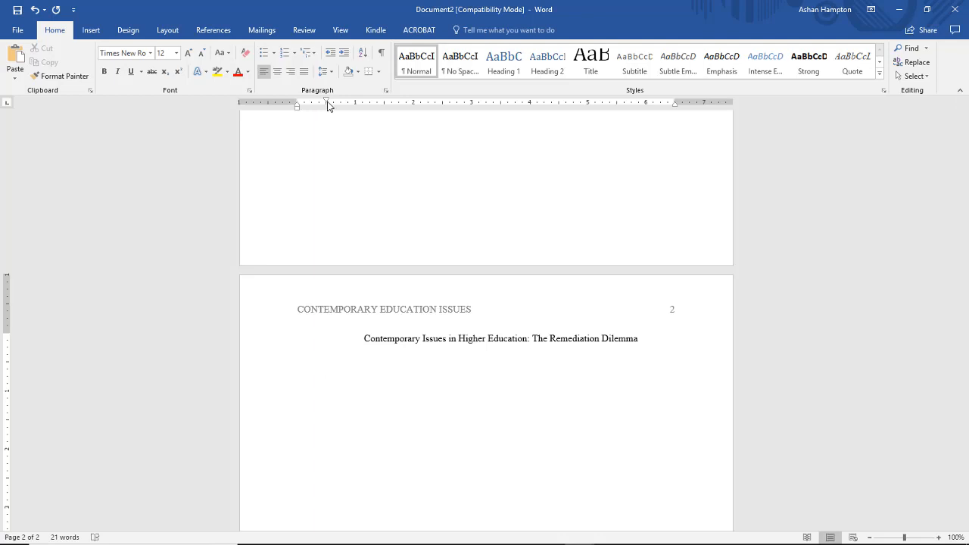
drag(328, 102, 327, 100)
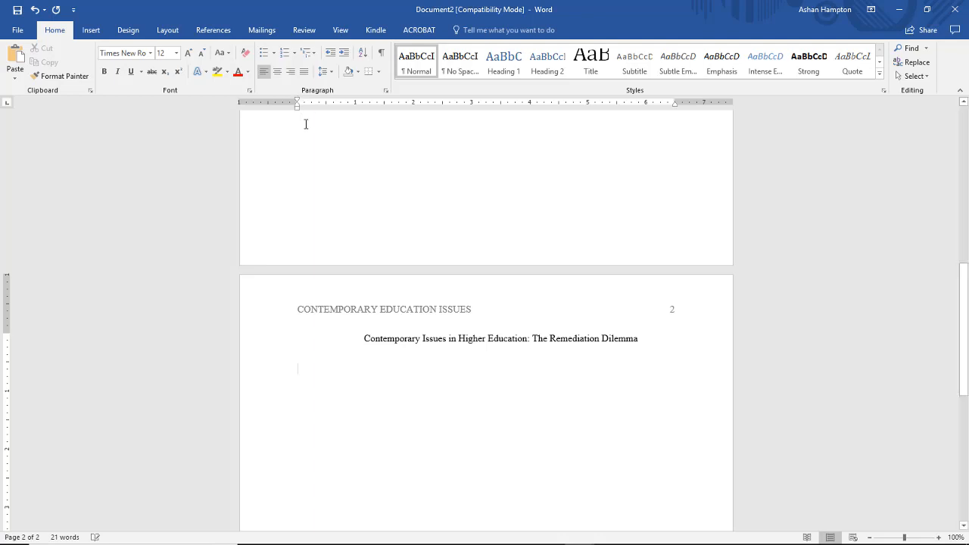
mouse_move(432, 542)
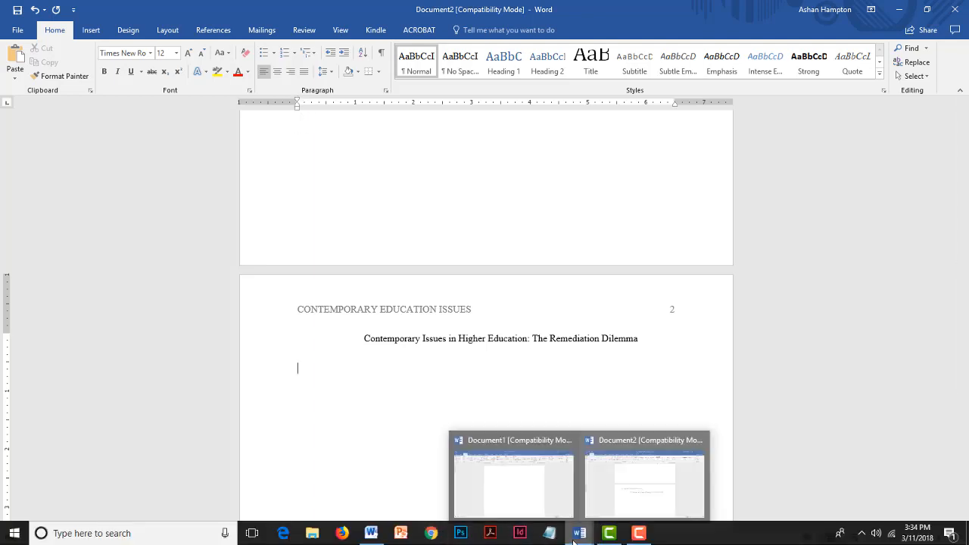
key(ctrl+v)
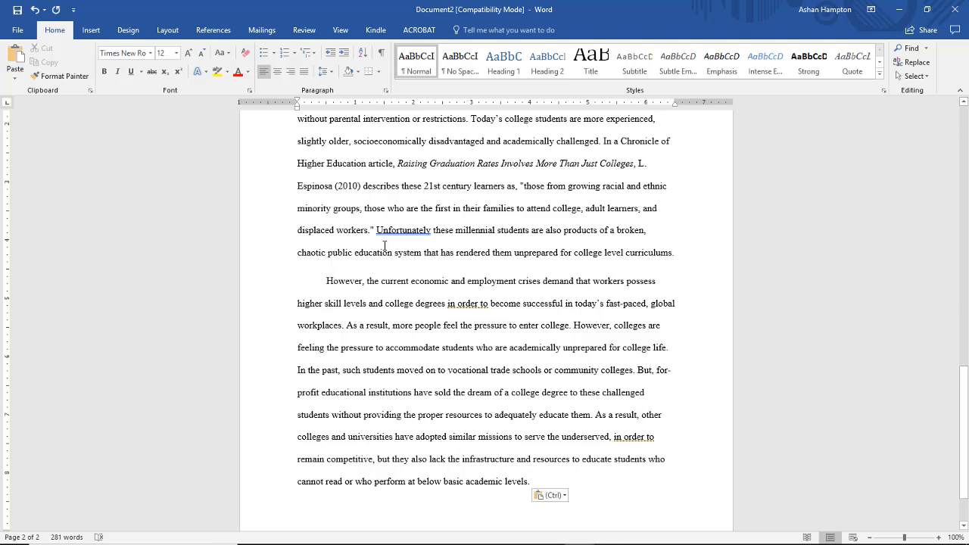
Step: Insert a break after the last body paragraph and add the centered heading References on the new page
click(175, 34)
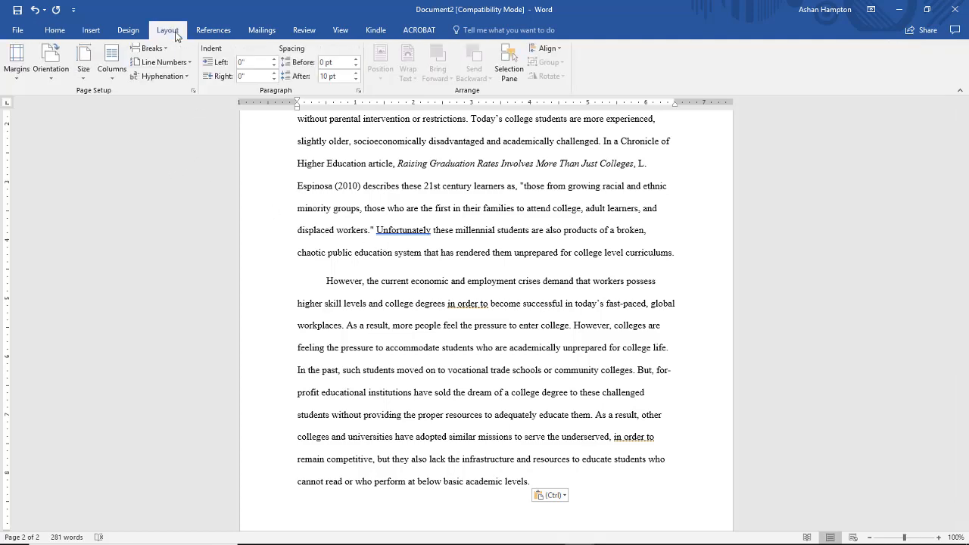
click(157, 49)
click(203, 221)
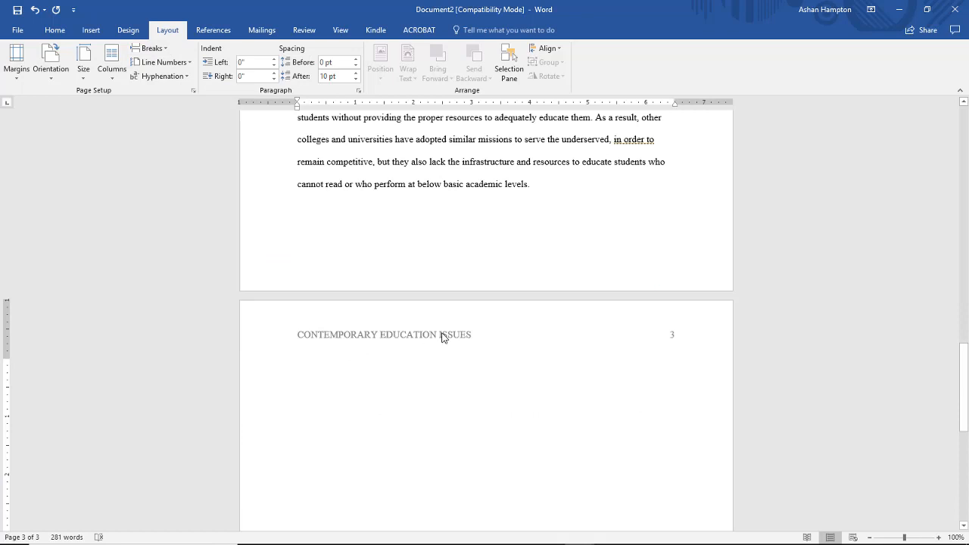
click(54, 30)
click(278, 71)
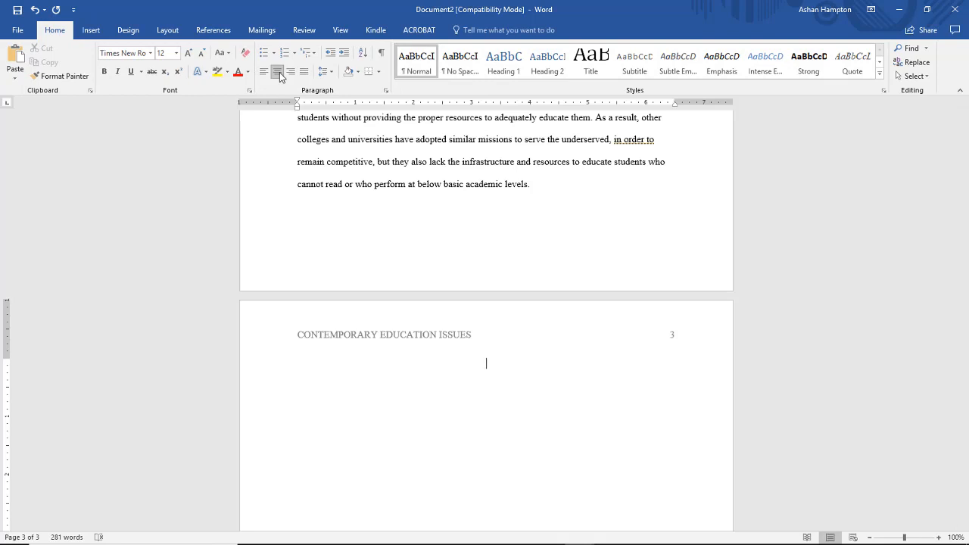
text(References)
Step: Paste the reference list below the References heading, starting from a new left-aligned line
key(Return)
click(264, 72)
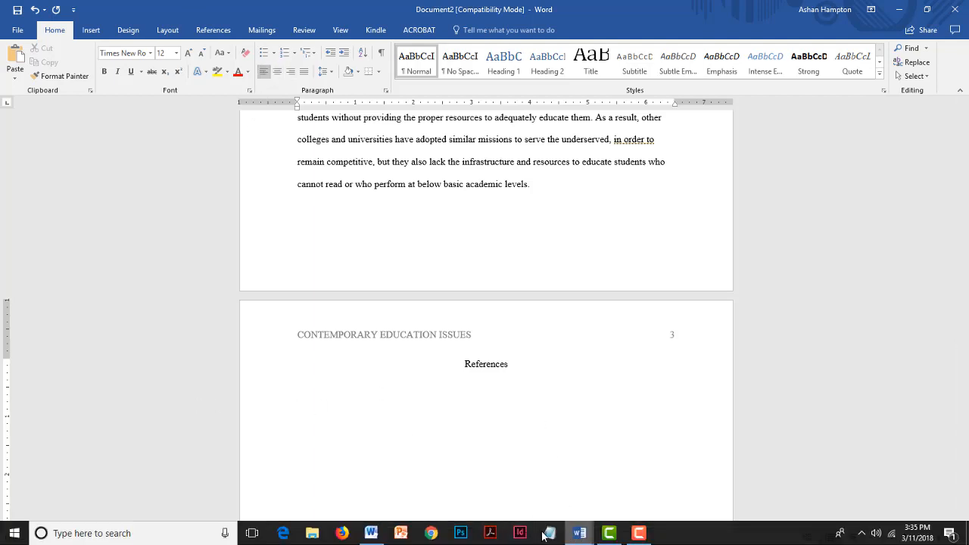
key(ctrl+v)
scroll(454, 242, up, 2)
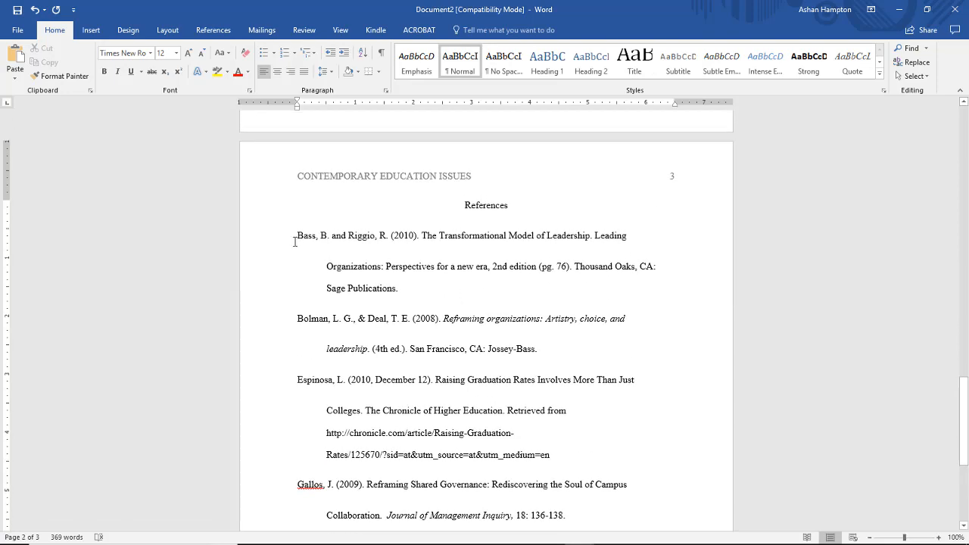
Step: Remove the space after the paragraph holding the first line of the first reference entry
drag(297, 237, 450, 249)
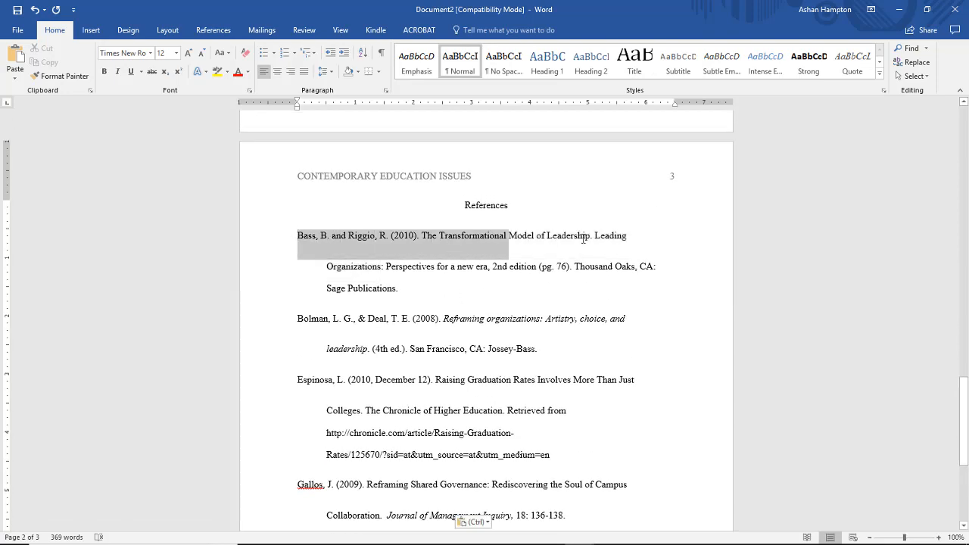
drag(583, 239, 653, 241)
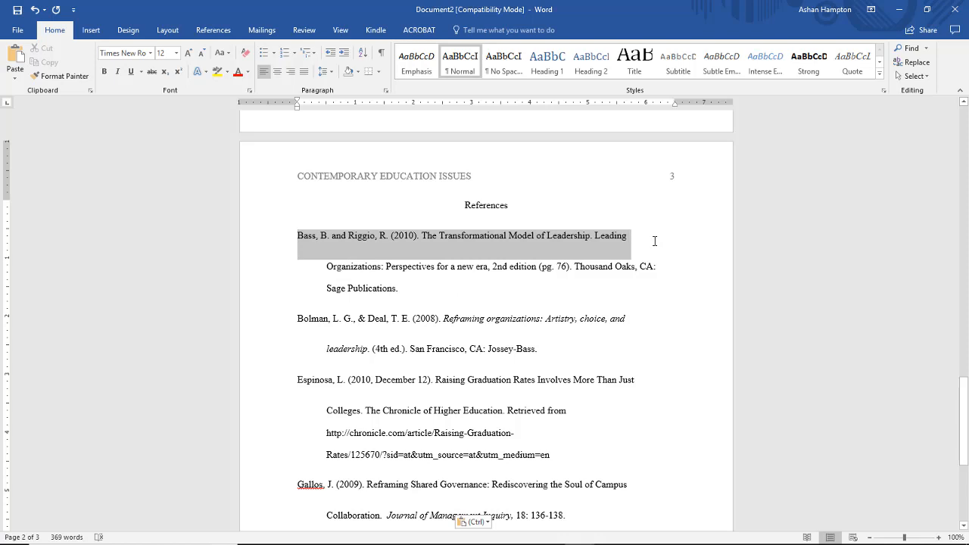
click(486, 283)
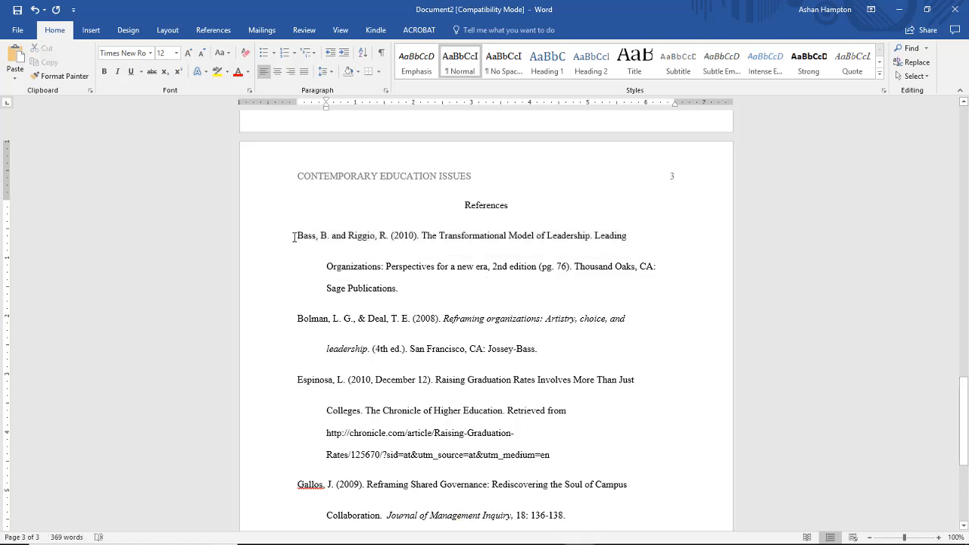
drag(294, 237, 676, 248)
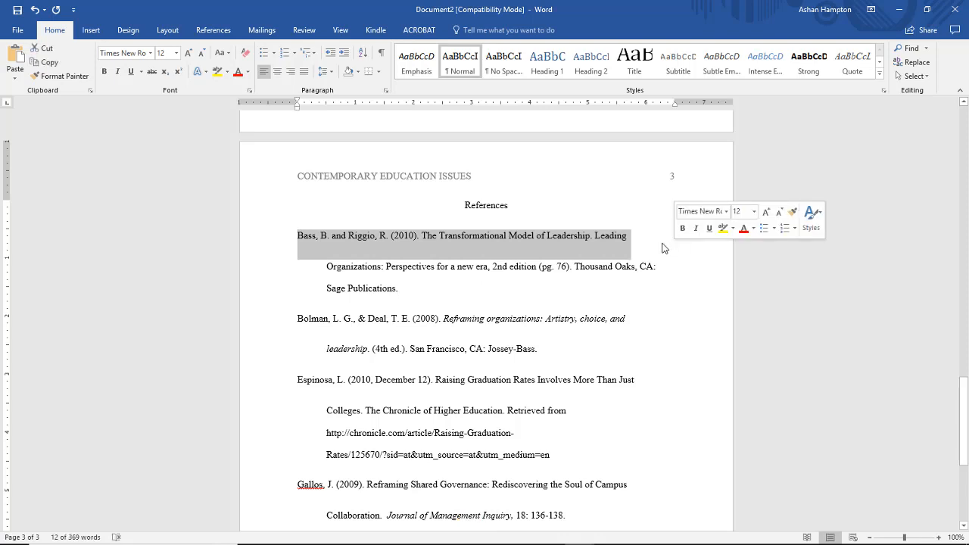
click(332, 74)
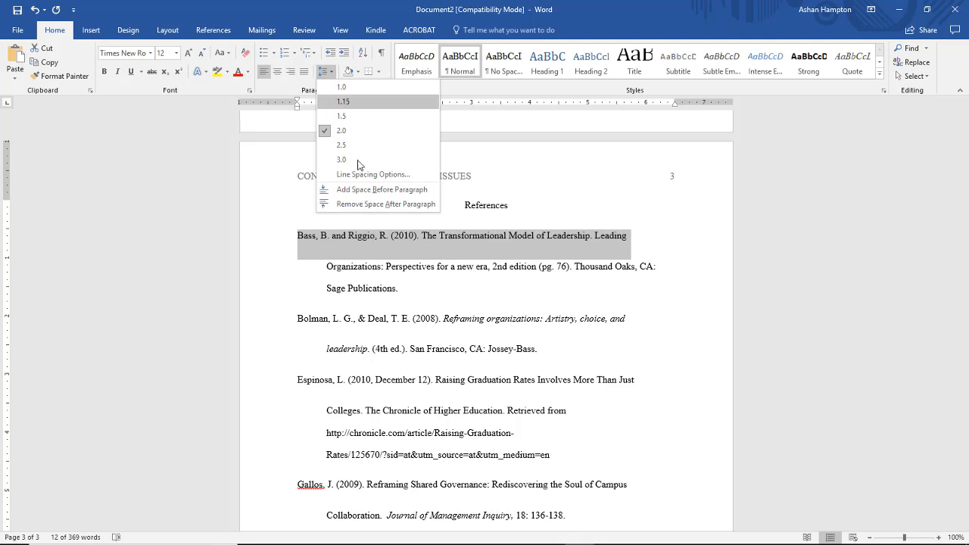
click(386, 204)
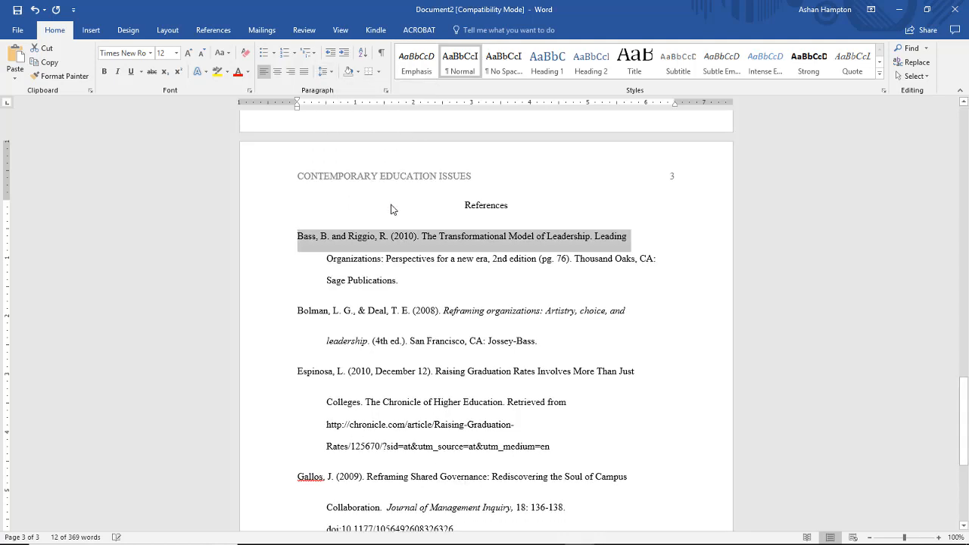
click(406, 295)
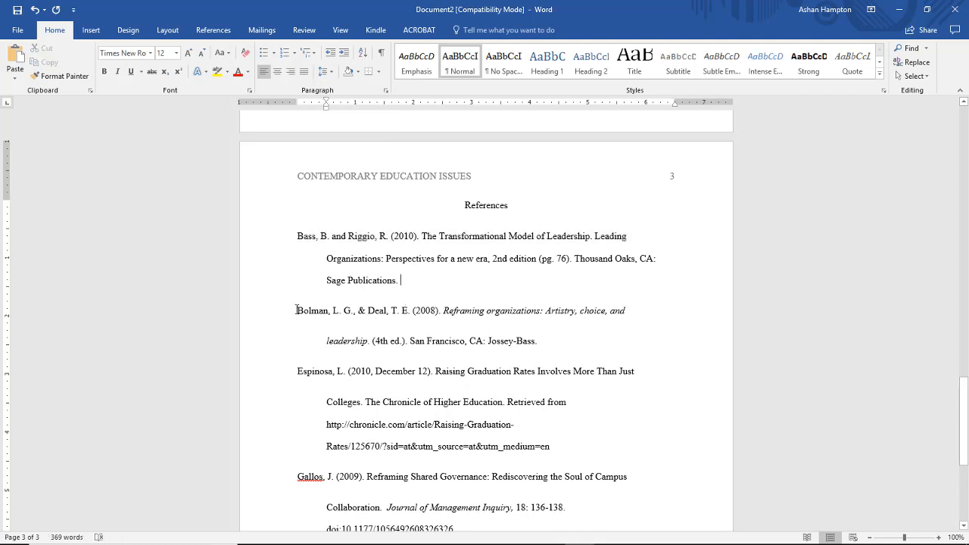
Step: Remove the space after paragraph below the first lines of the second and third reference entries
drag(296, 311, 630, 322)
click(334, 71)
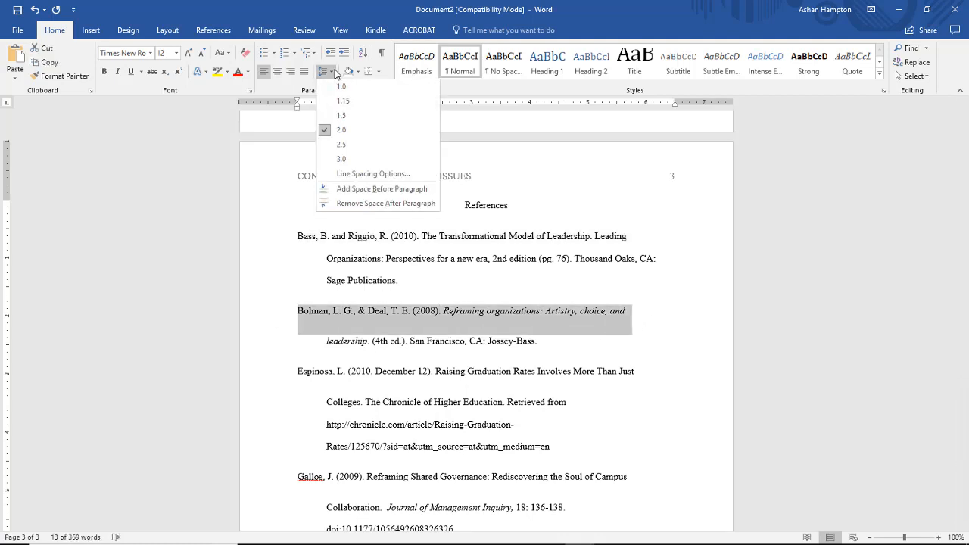
click(368, 205)
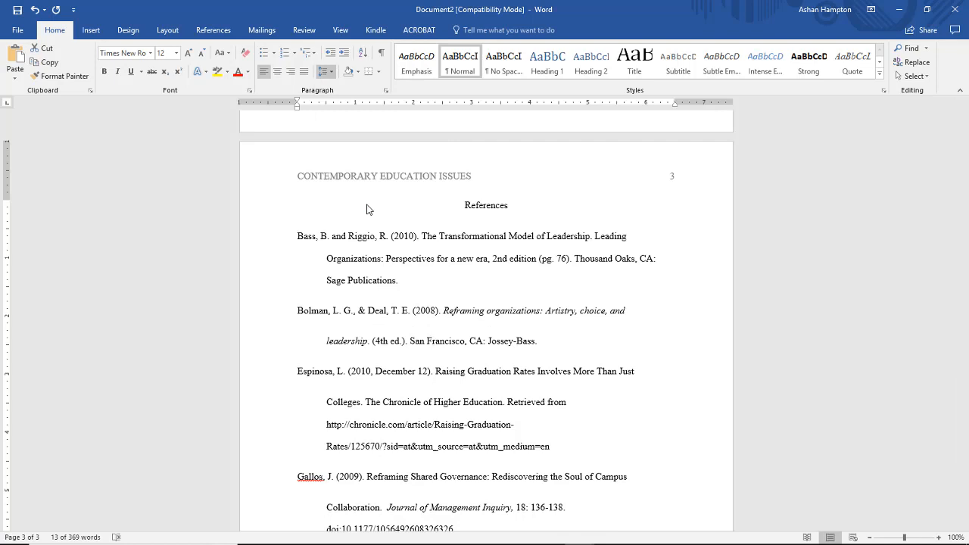
click(518, 346)
drag(635, 366, 266, 361)
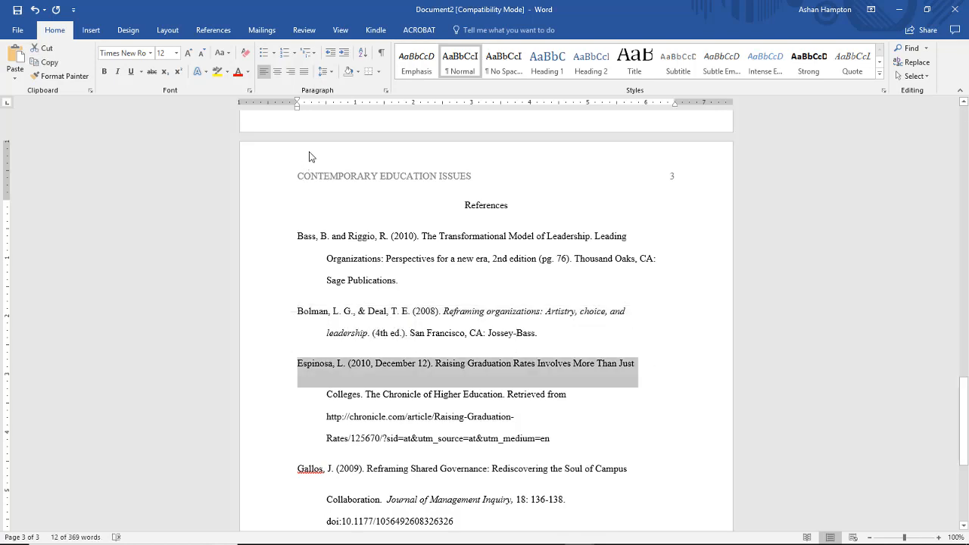
click(326, 71)
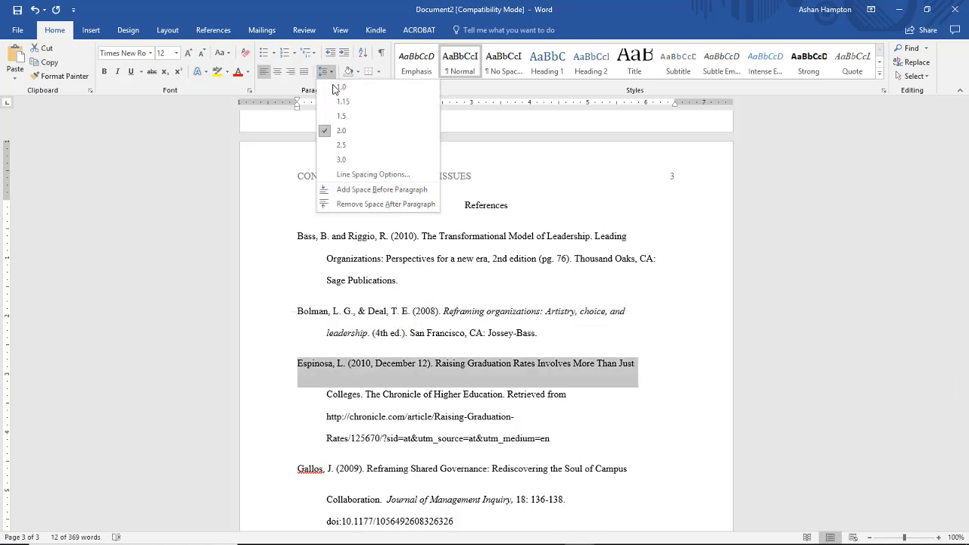
click(382, 204)
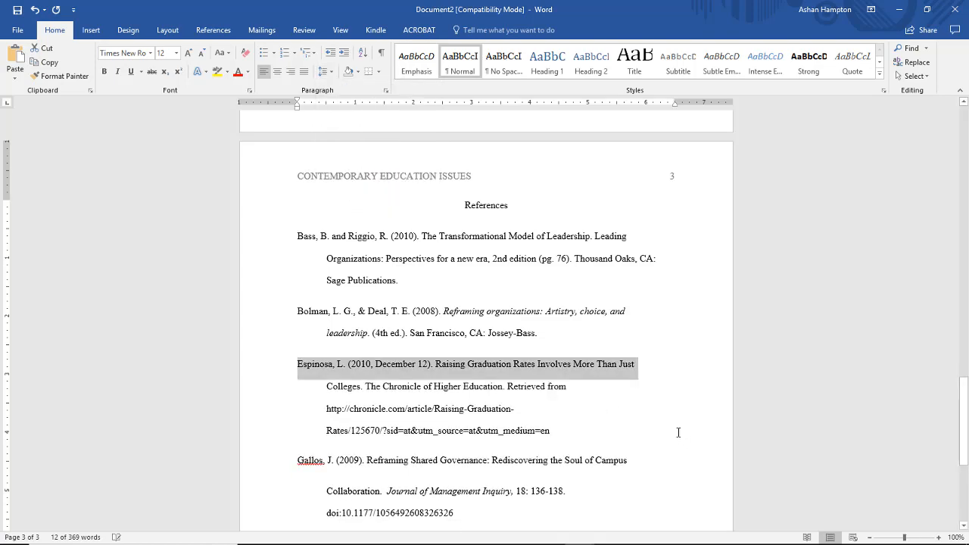
Step: Remove the space after paragraph below the first line of the fourth reference entry
scroll(628, 448, down, 2)
drag(650, 402, 281, 399)
click(325, 72)
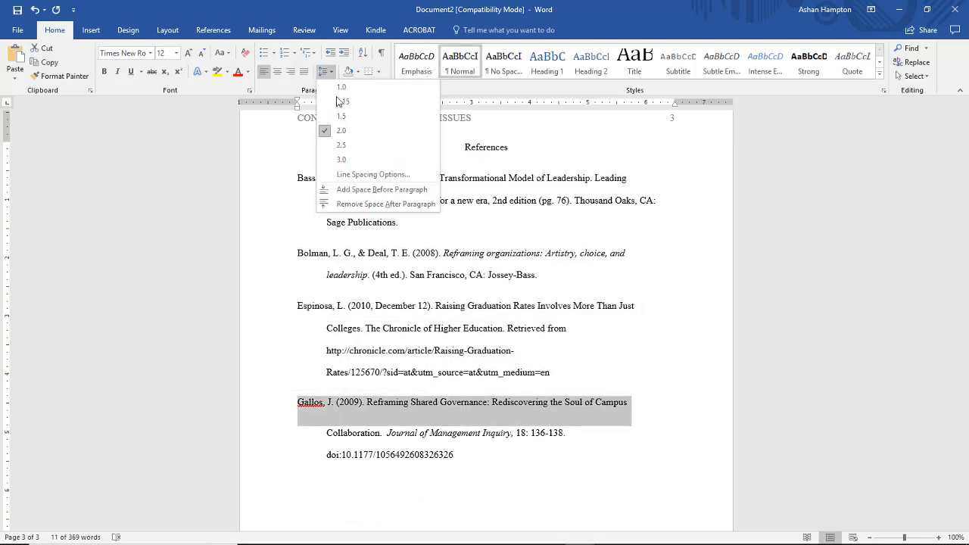
click(371, 206)
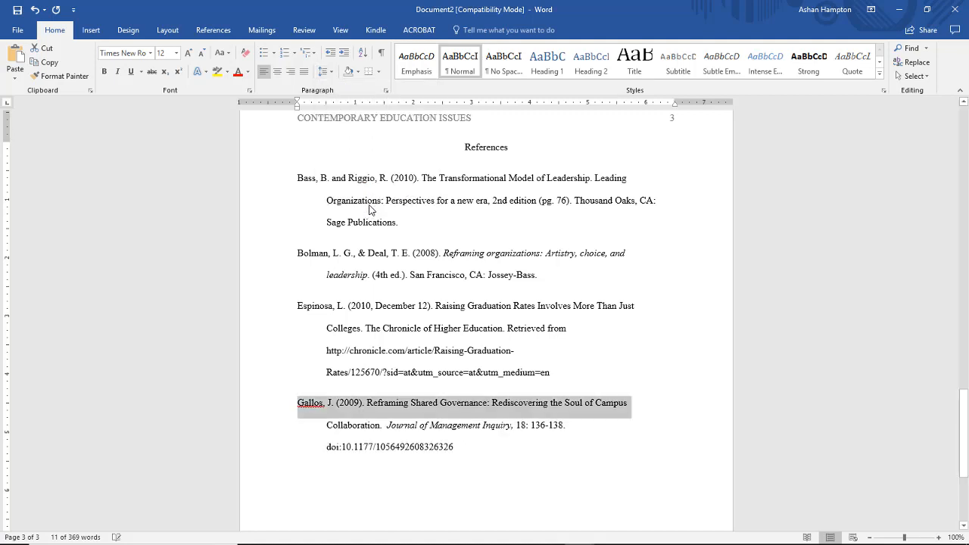
click(568, 452)
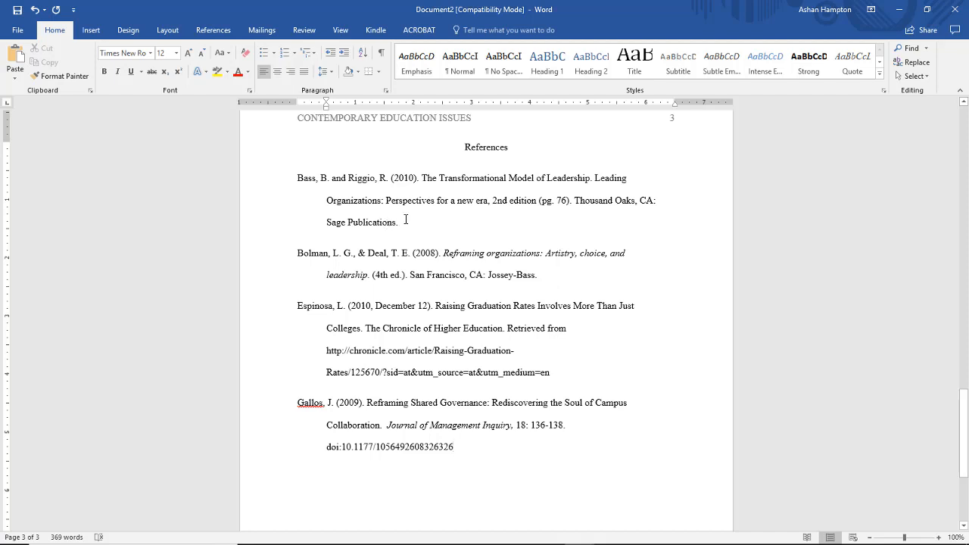
Step: Remove the space after paragraph at the end of the first and second reference entries
drag(407, 220, 313, 225)
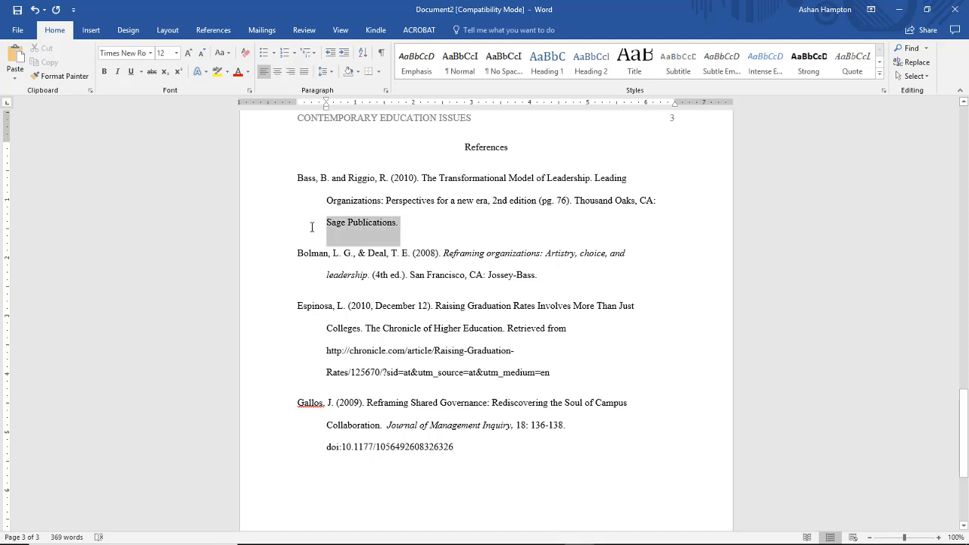
click(332, 74)
click(355, 203)
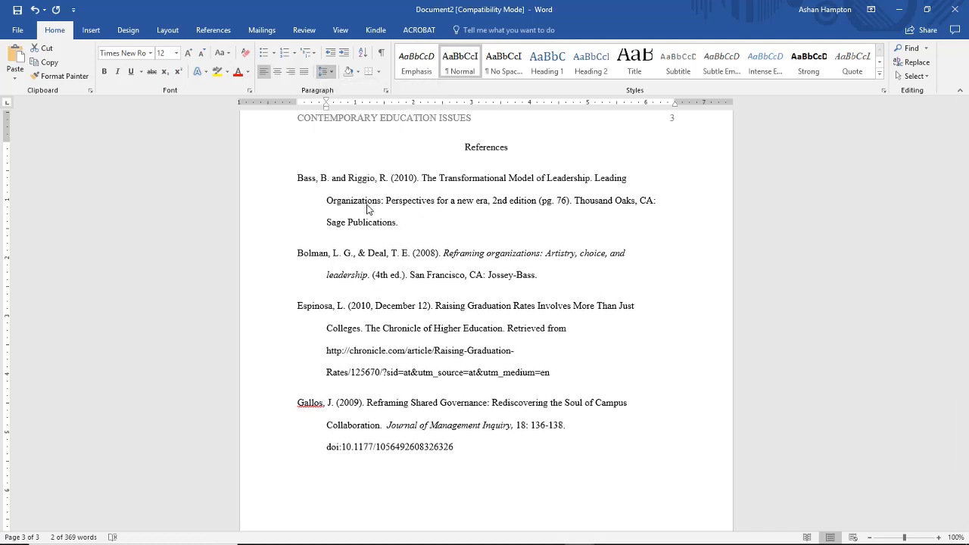
drag(560, 273, 296, 267)
click(333, 72)
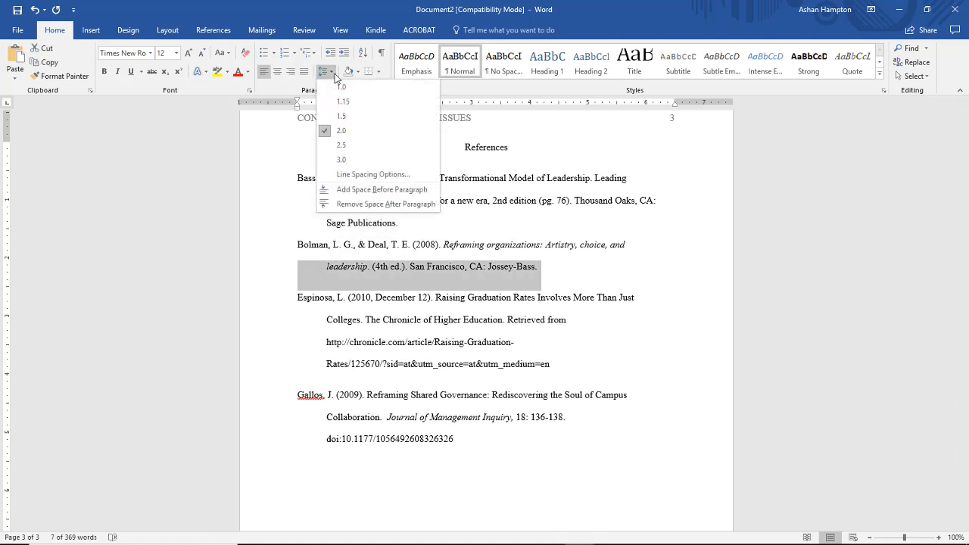
click(385, 203)
click(355, 202)
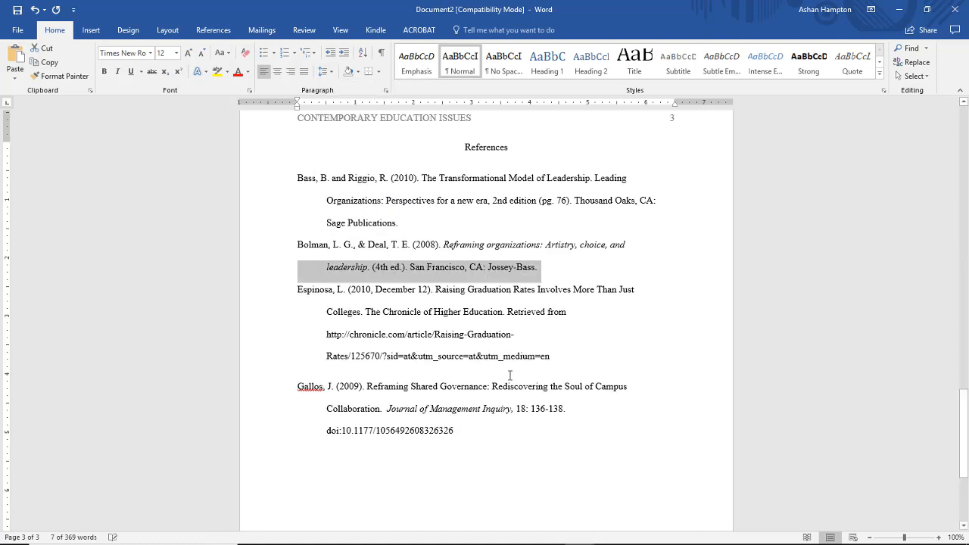
Step: Remove the space after paragraph at the end of the third reference entry
drag(569, 359, 324, 360)
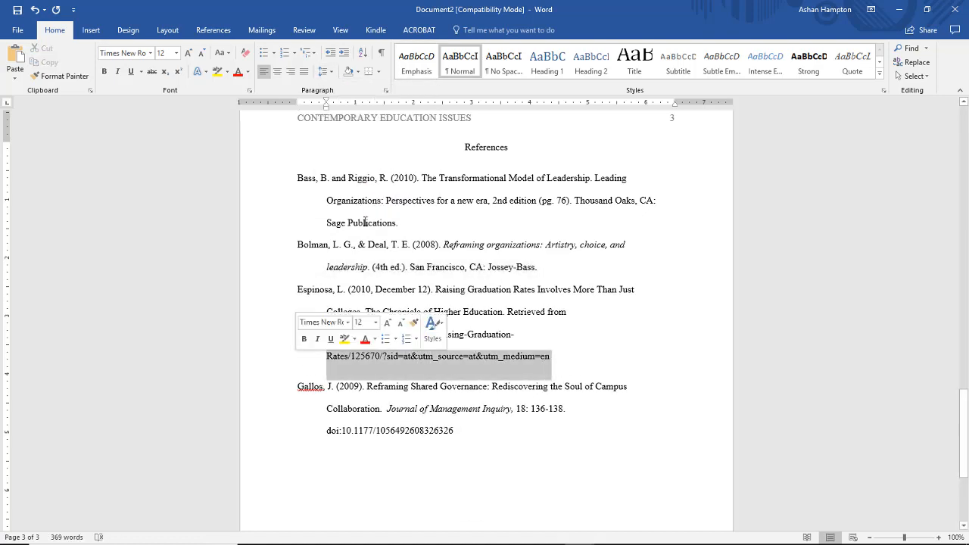
scroll(636, 424, down, 1)
click(636, 424)
Step: Return to the title page and save the paper to the Desktop as a Word Document named apa_sample
scroll(636, 423, up, 6)
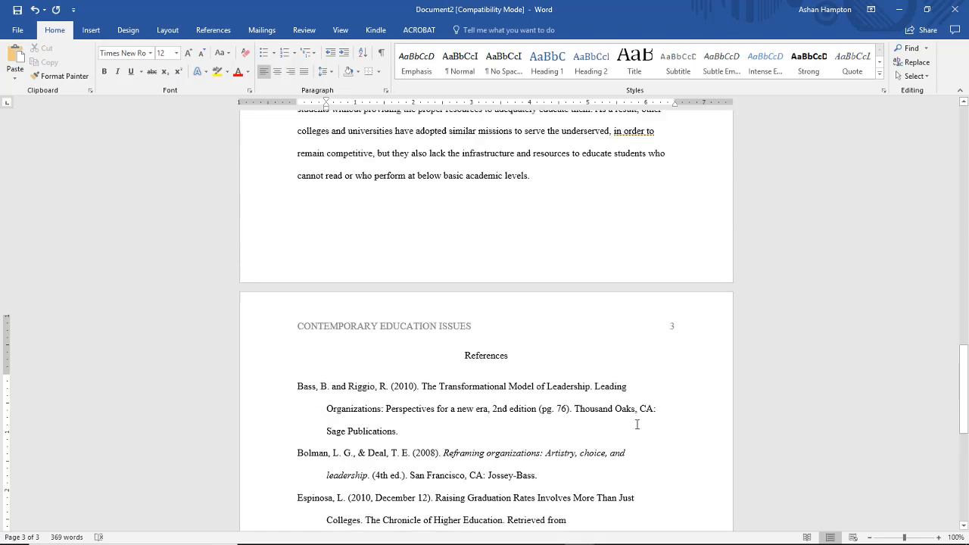
scroll(636, 425, up, 1)
drag(965, 373, 965, 163)
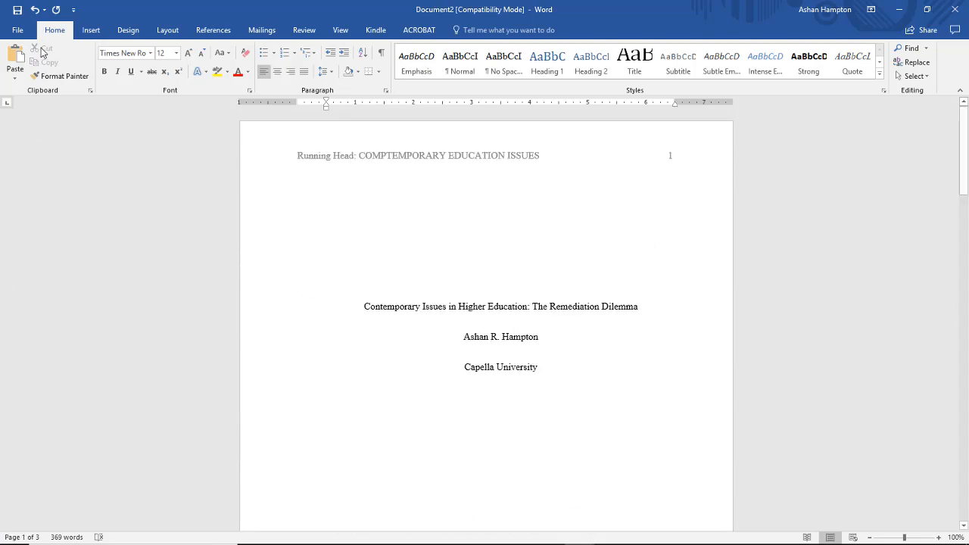
click(19, 30)
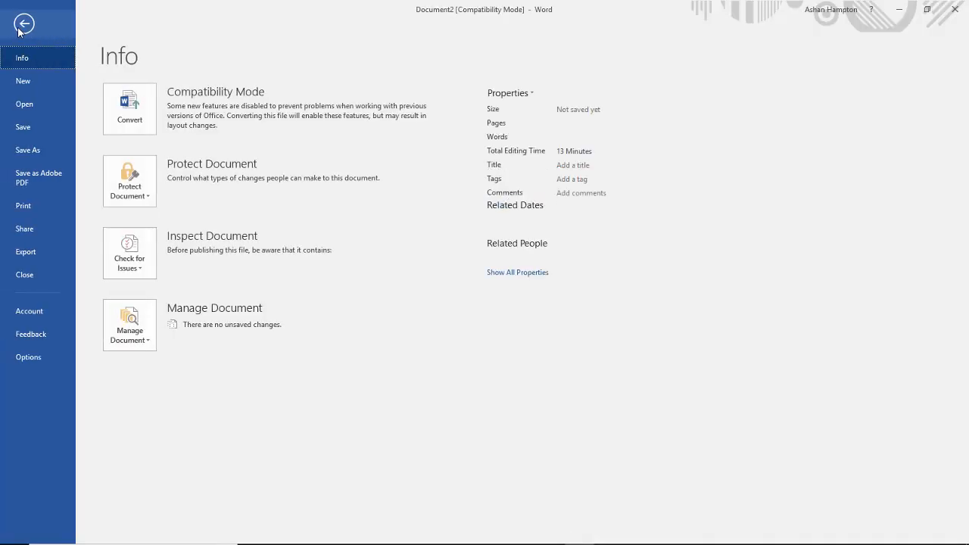
click(27, 153)
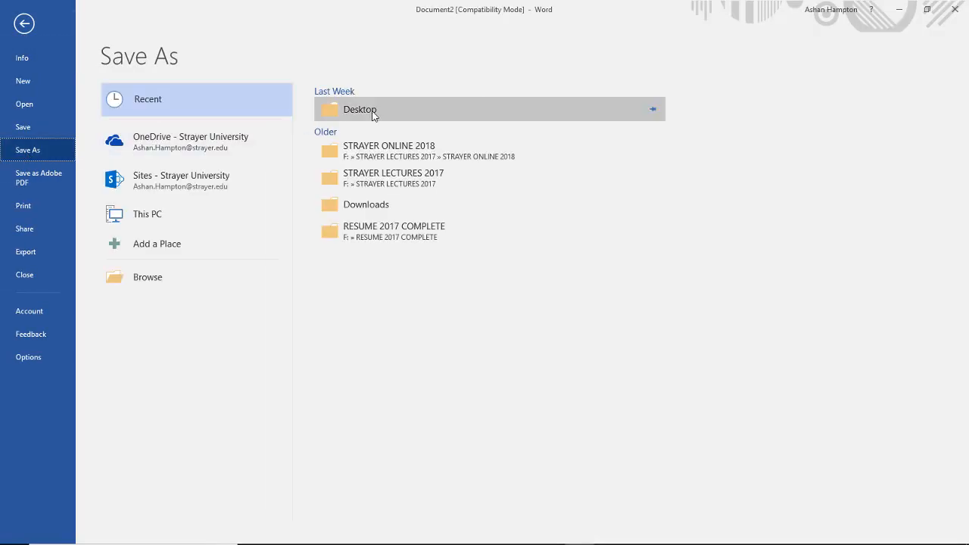
click(371, 112)
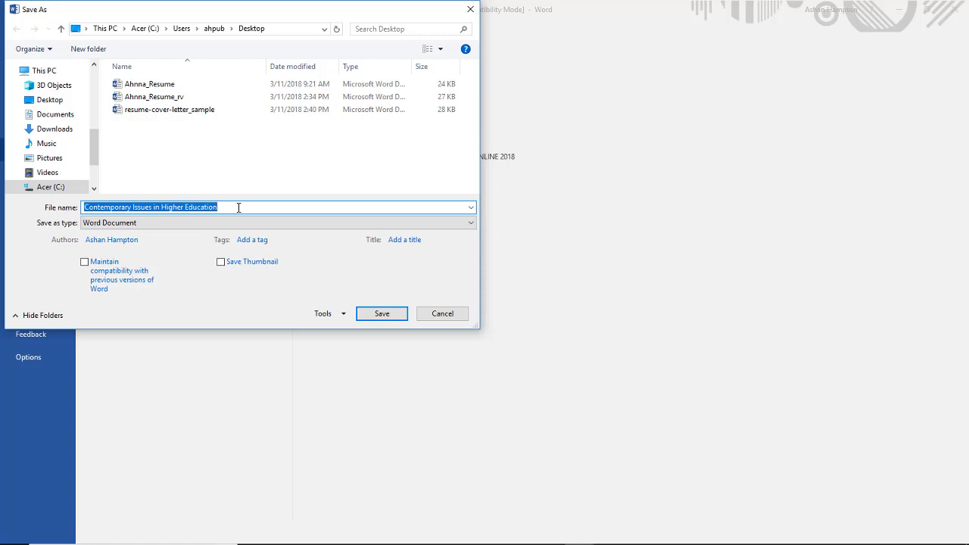
text(apa_sample)
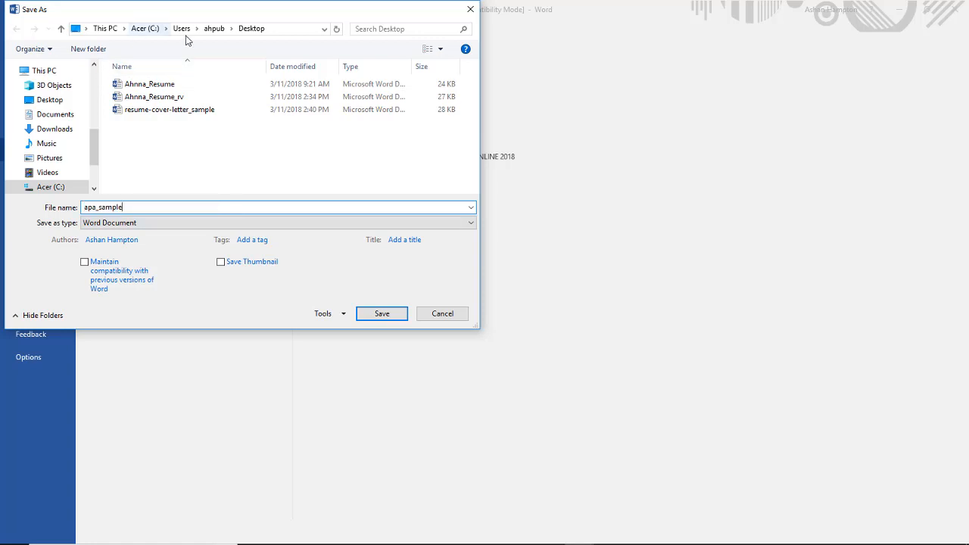
click(383, 317)
click(531, 307)
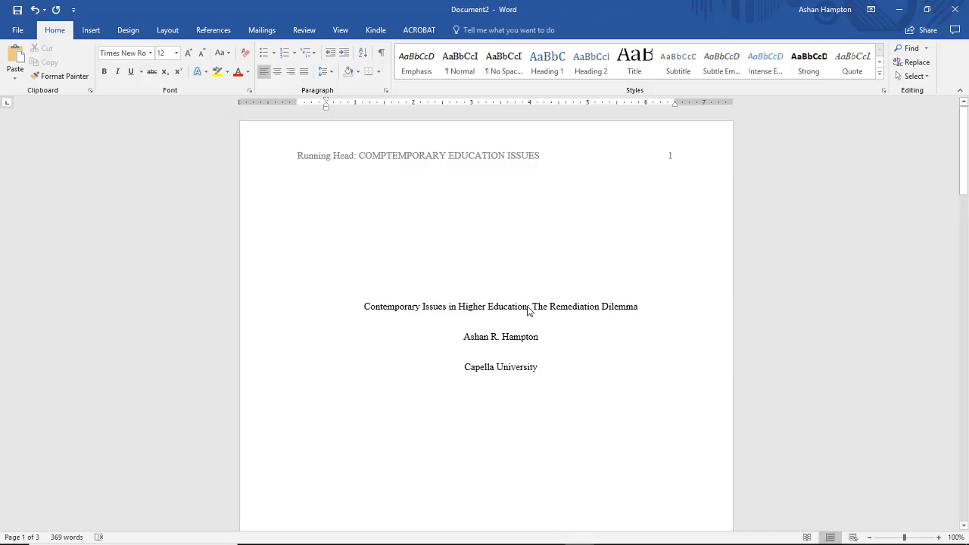